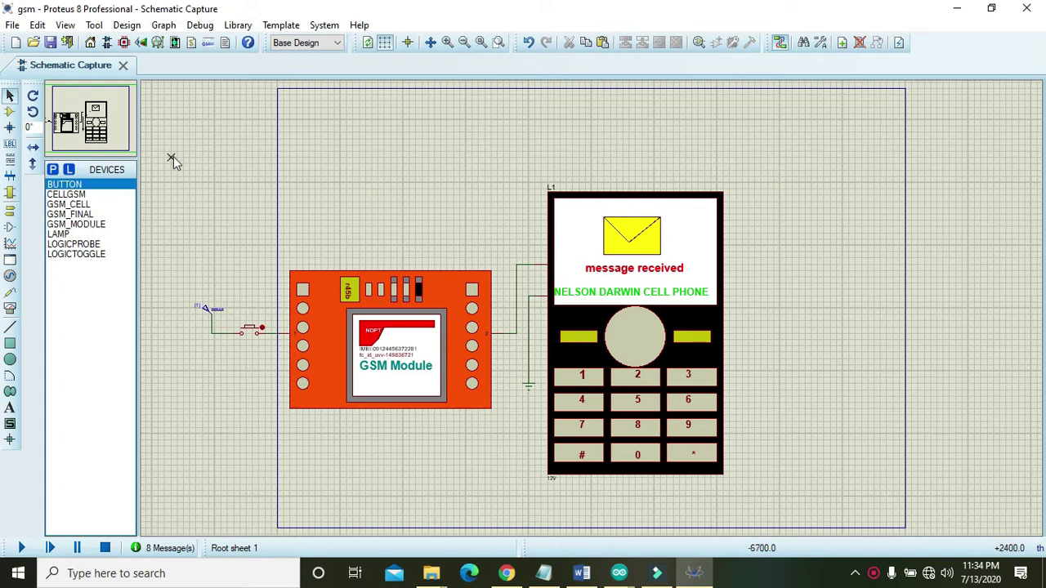
Shift the GSM module and phone to the right and set the push button open
drag(171, 146, 748, 489)
drag(606, 330, 742, 304)
click(466, 206)
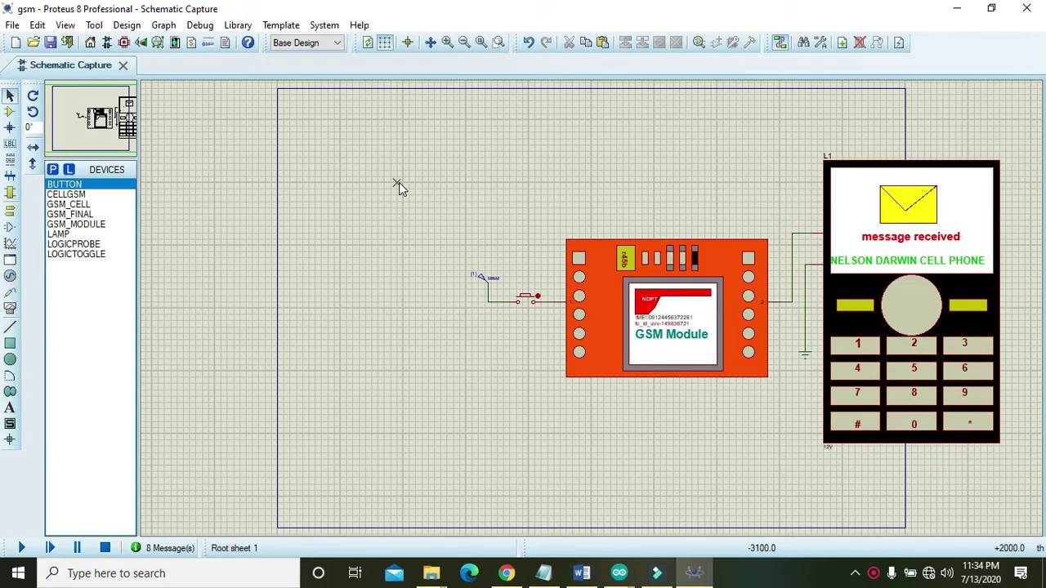
click(523, 300)
Run a test simulation, press the push button once, and stop it
click(22, 550)
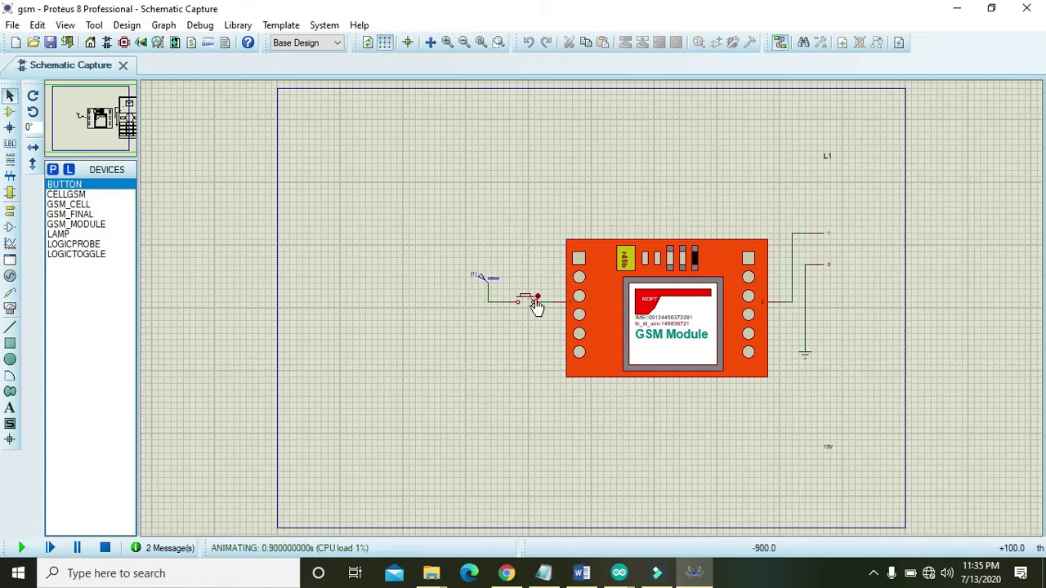
click(536, 299)
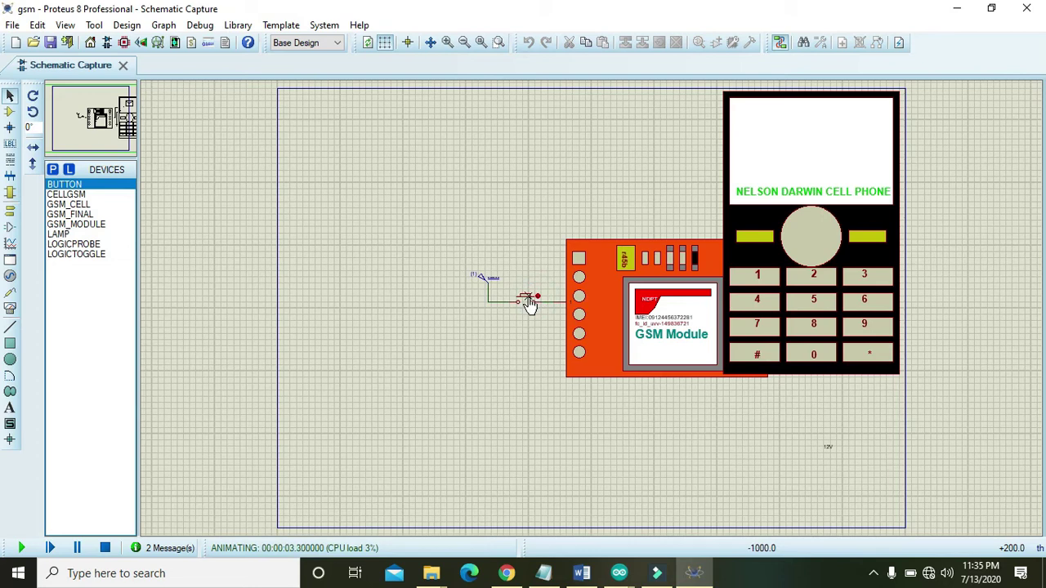
click(104, 550)
Move the GSM module and the push button with its wiring further left
click(694, 319)
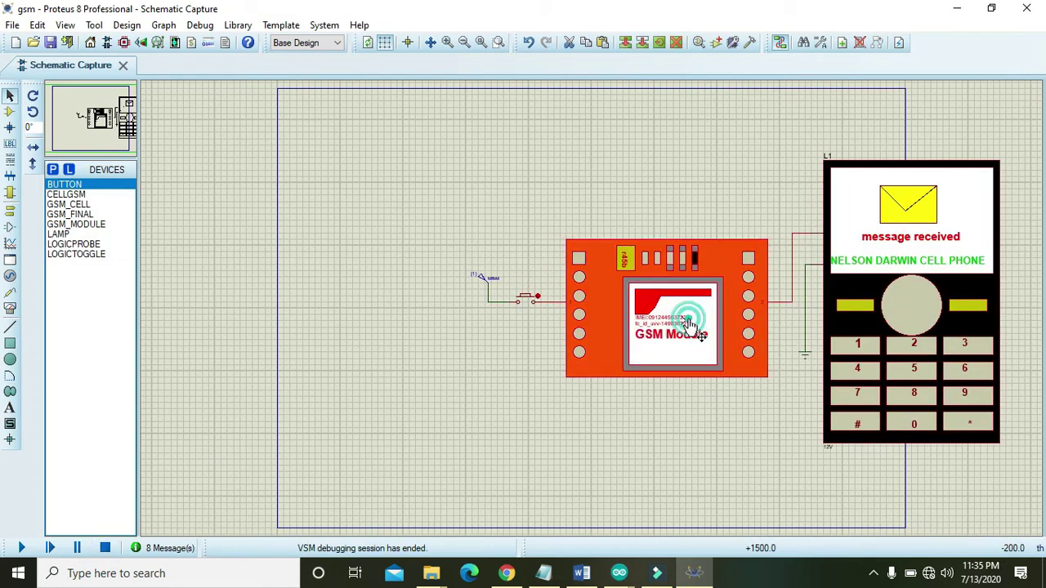
drag(685, 319, 667, 319)
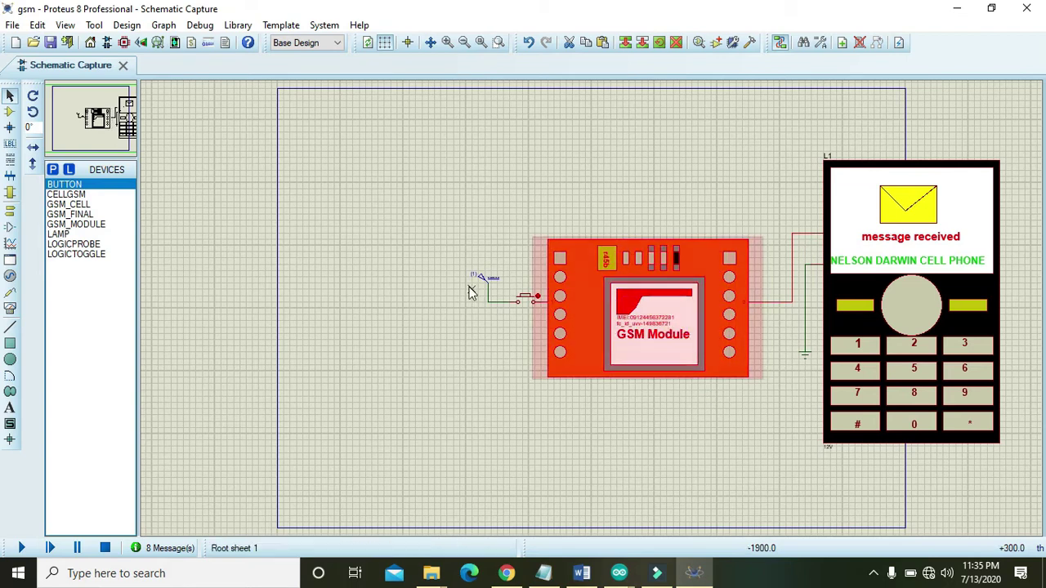
drag(453, 252, 566, 332)
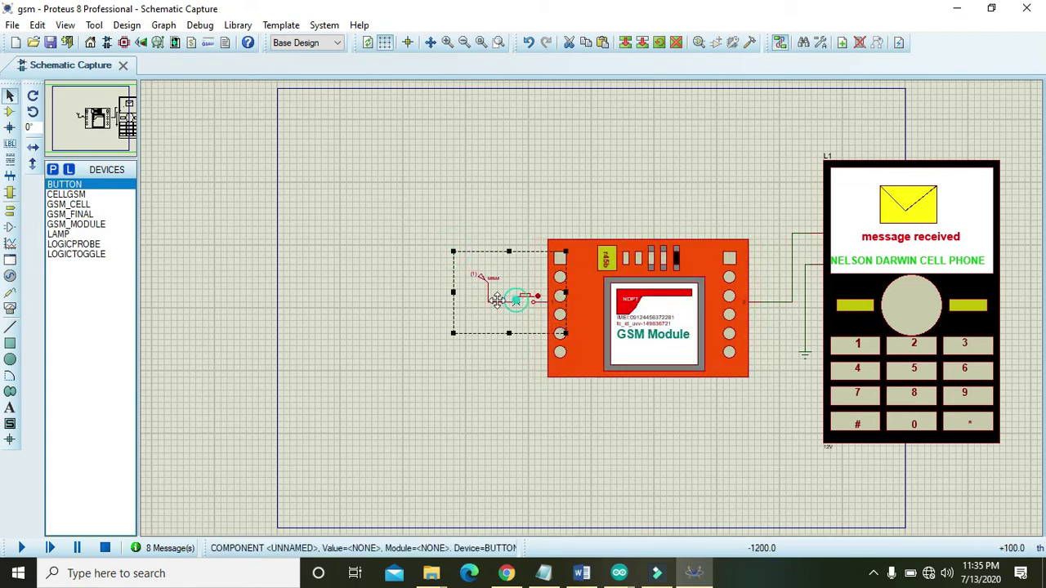
drag(479, 300, 423, 301)
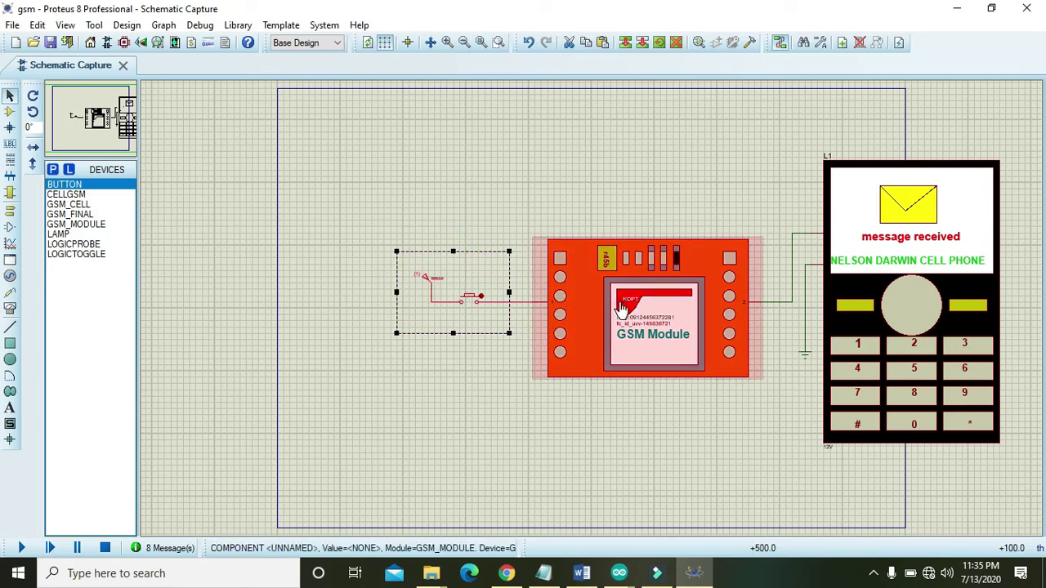
drag(539, 211, 764, 415)
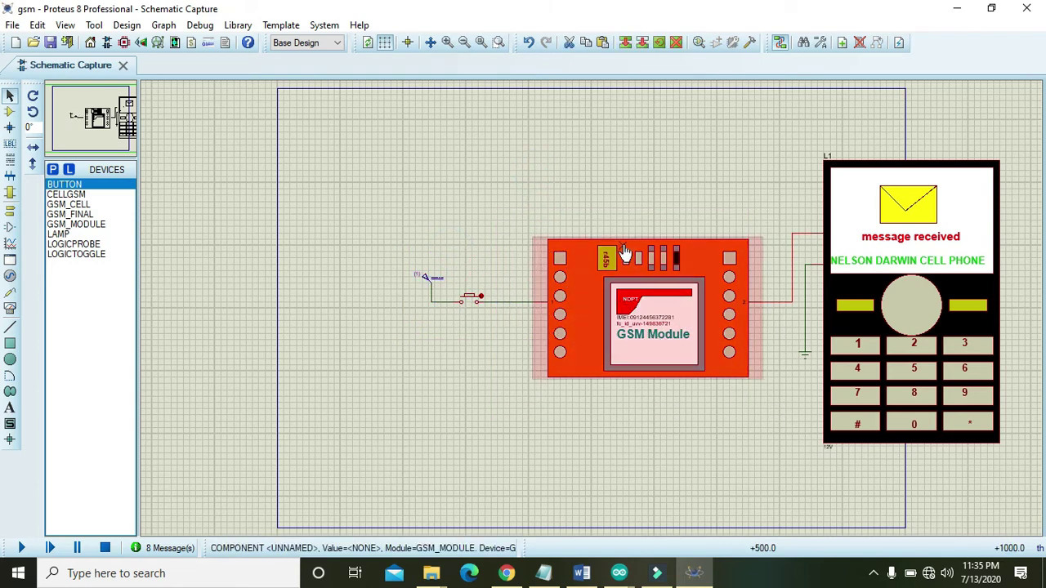
click(624, 249)
drag(624, 250, 593, 250)
click(567, 168)
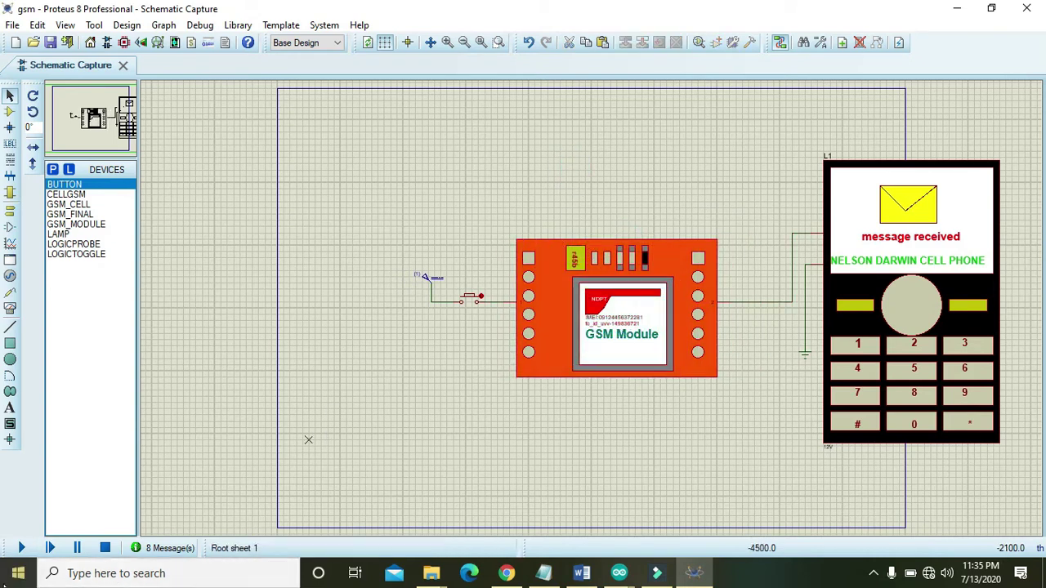
Rerun the simulation and press the push button five times to send messages
click(22, 548)
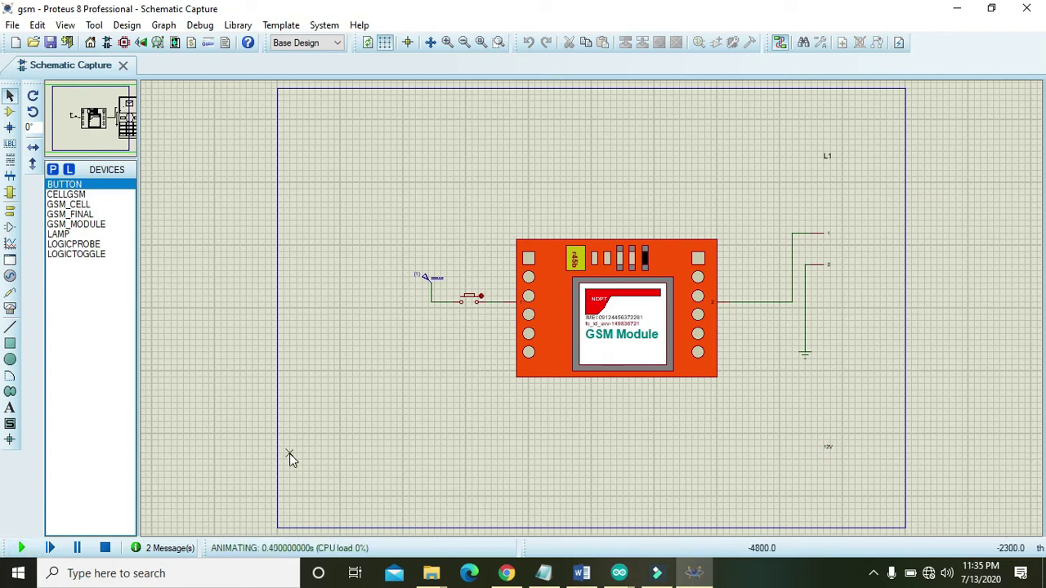
click(471, 302)
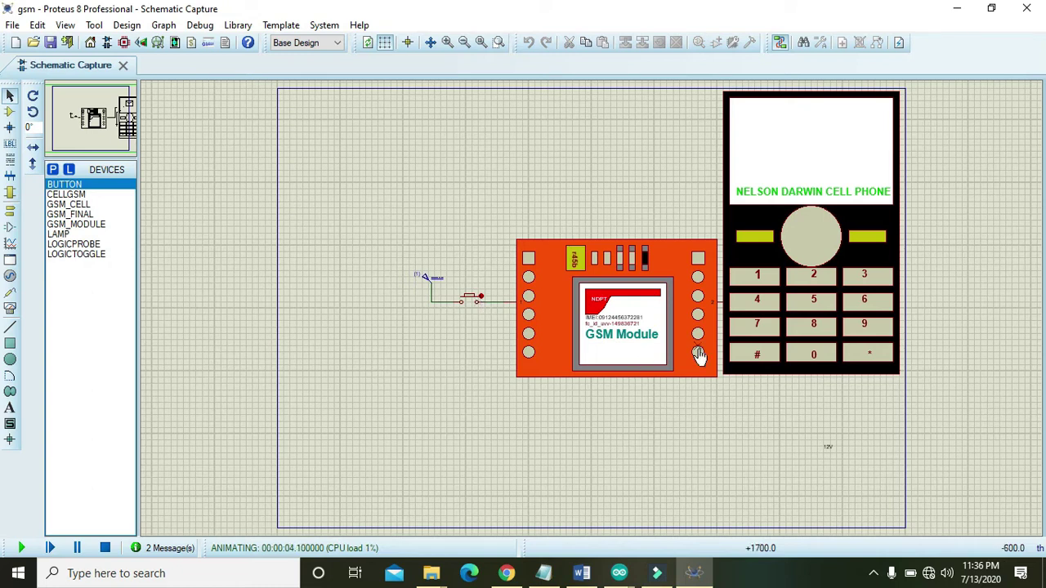
click(469, 301)
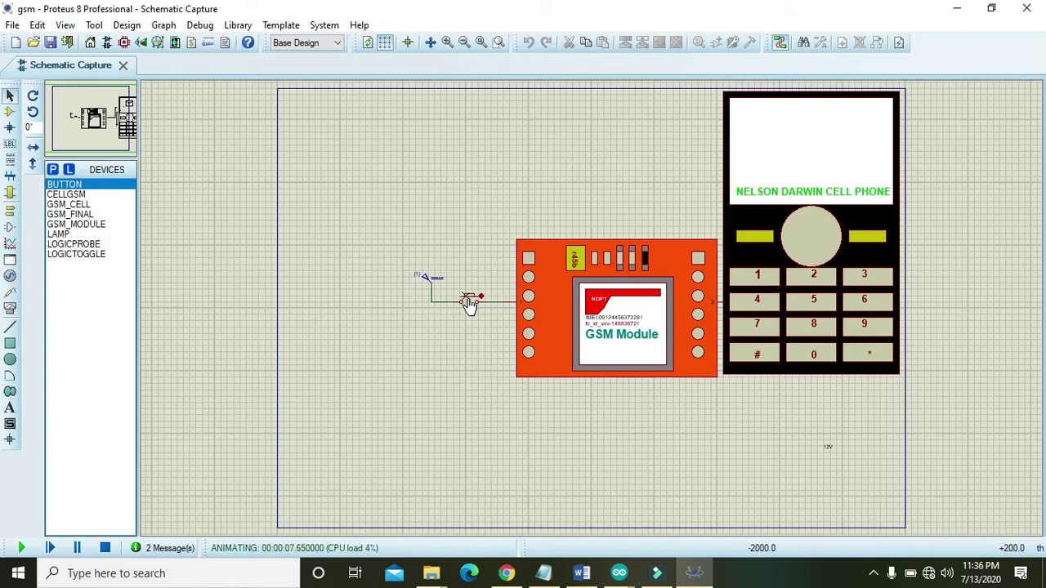
click(469, 301)
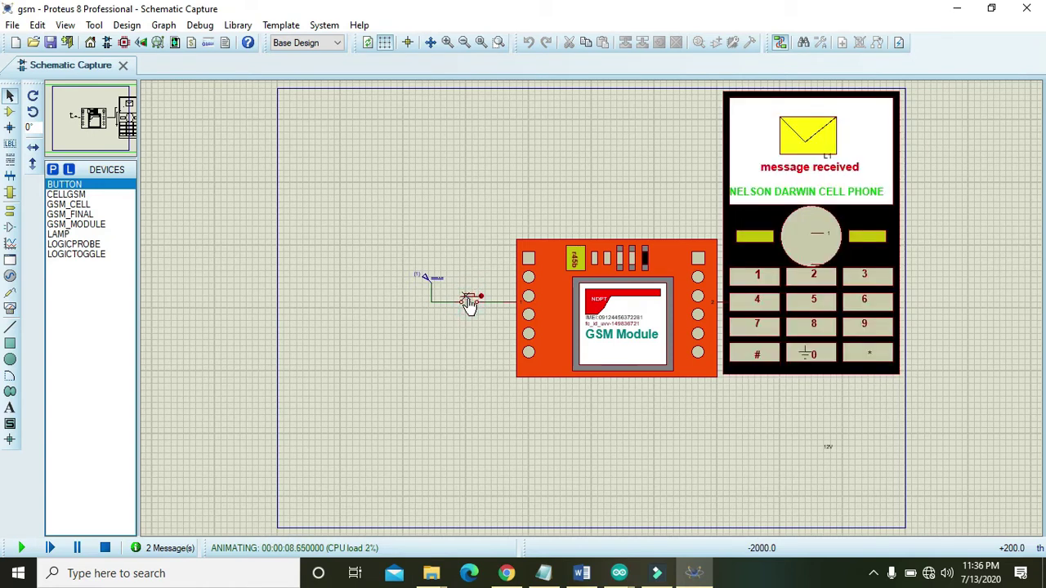
click(469, 301)
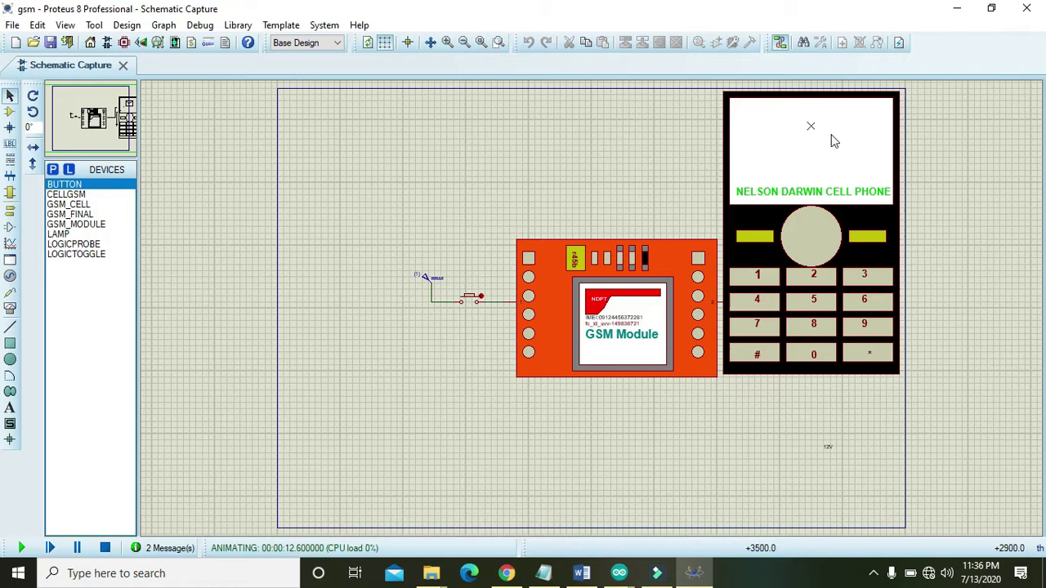
click(471, 301)
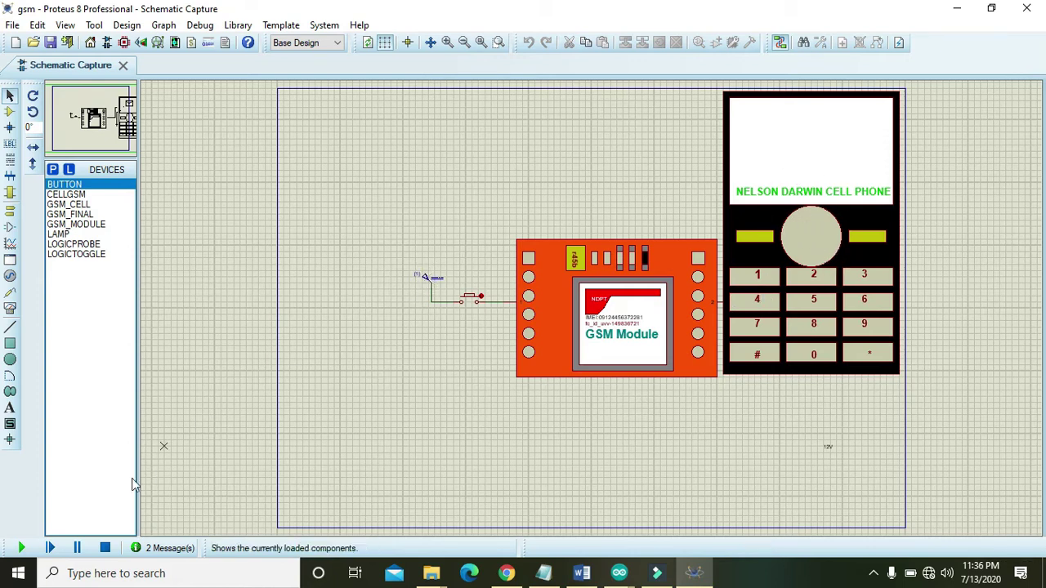
Stop the simulation and place an ARDUINO UNO R3_001 left of the button
click(104, 548)
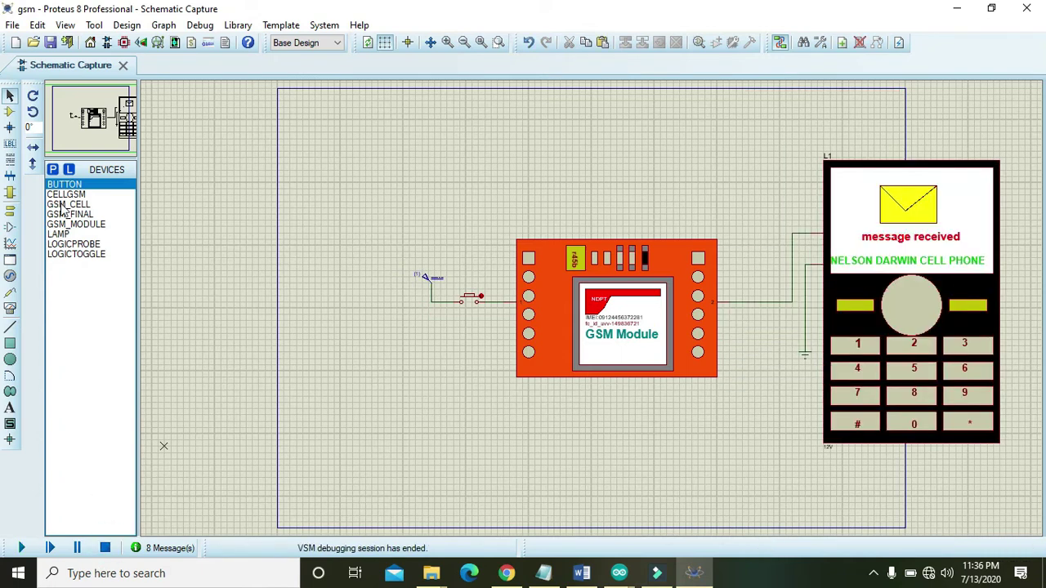
click(54, 171)
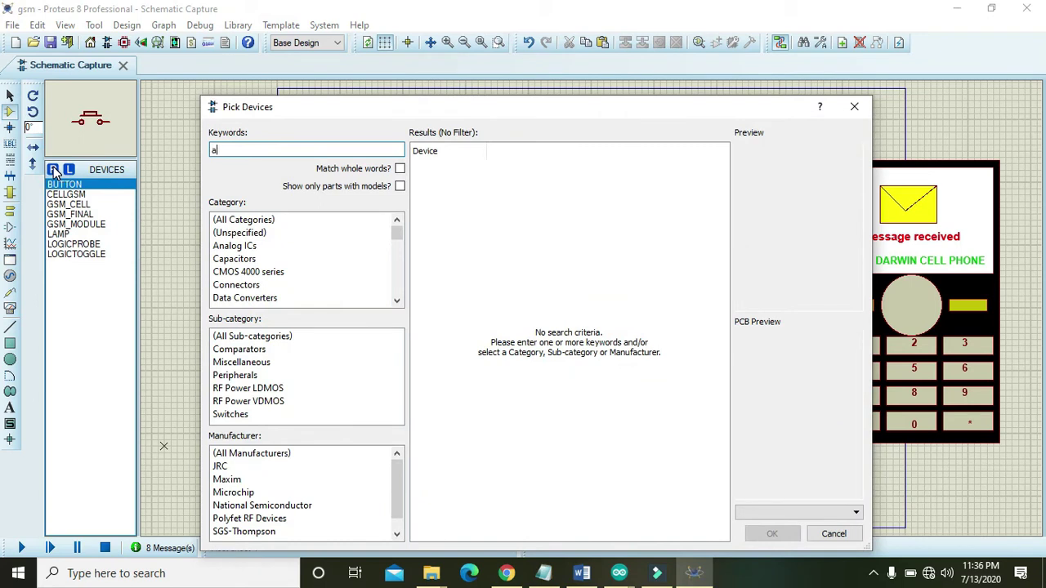
text(arduino)
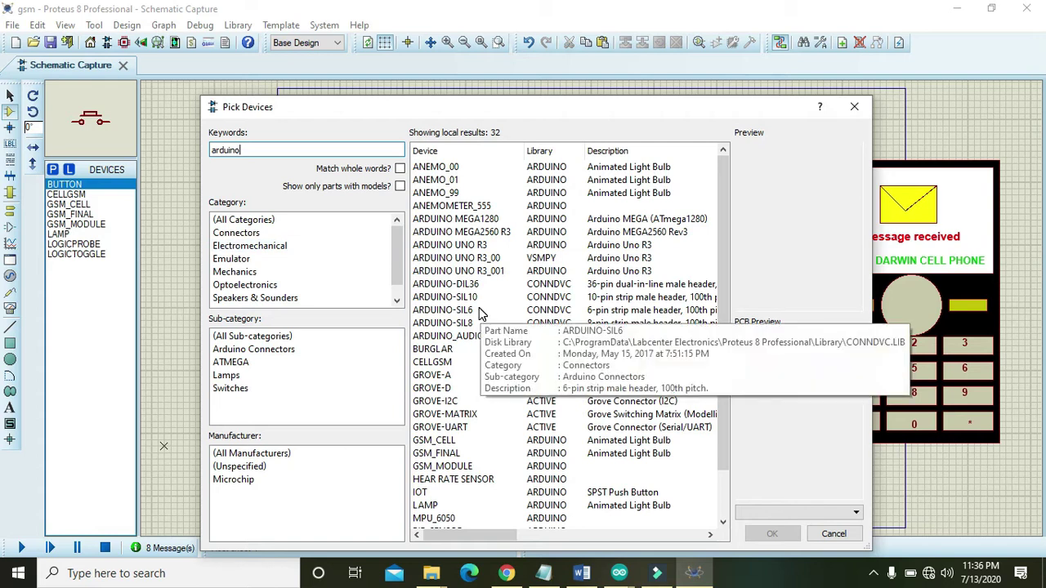
click(508, 272)
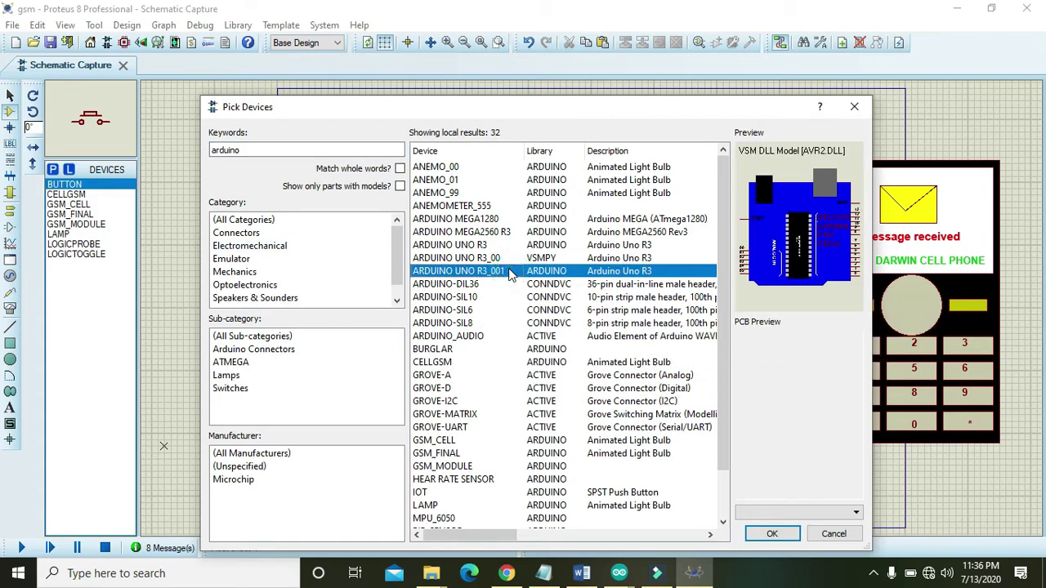
click(768, 534)
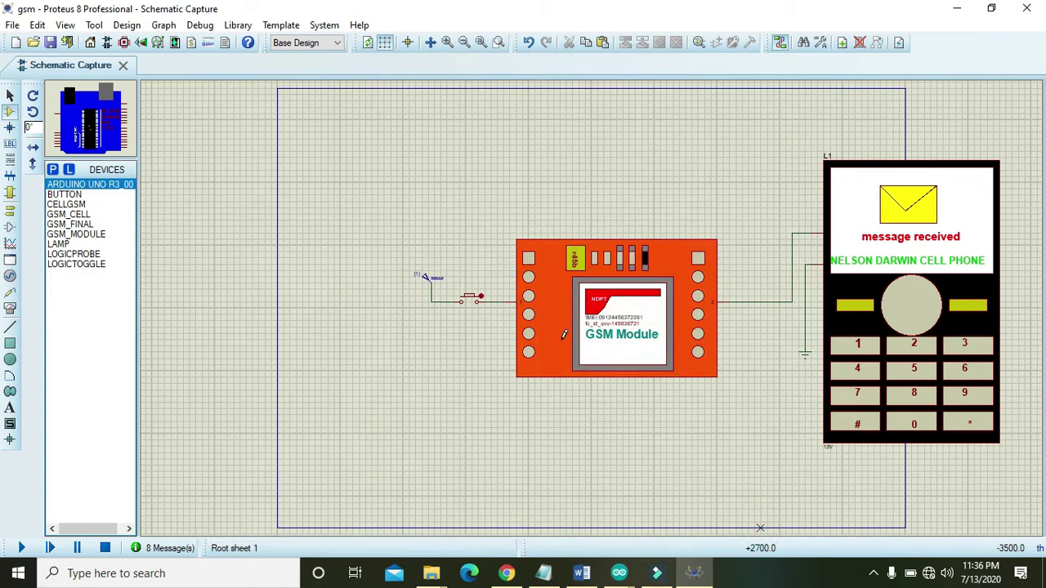
click(315, 282)
click(289, 295)
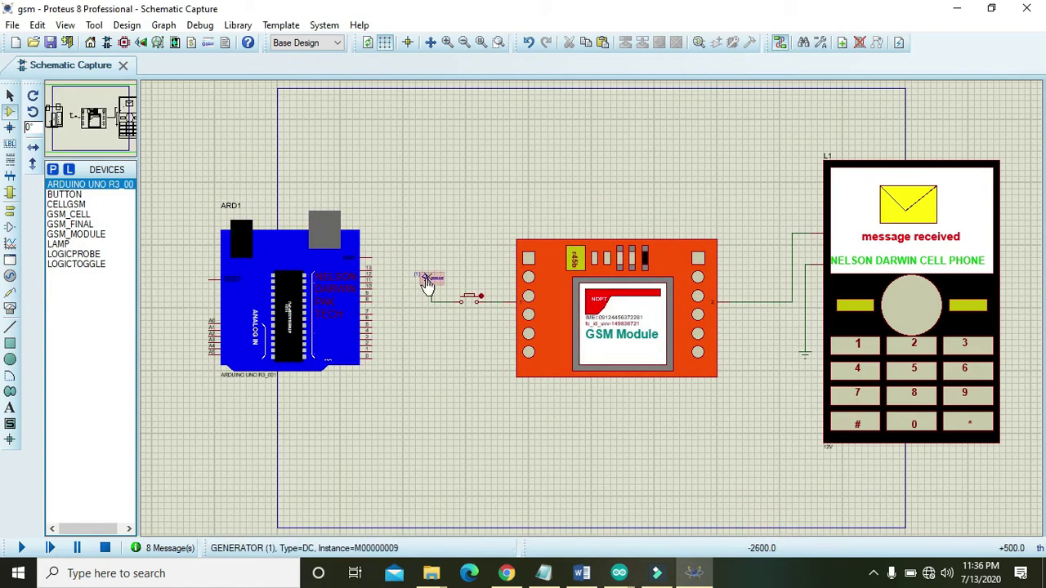
Delete the generator symbol and wire the push button to Arduino pin 7
right_click(427, 282)
click(474, 314)
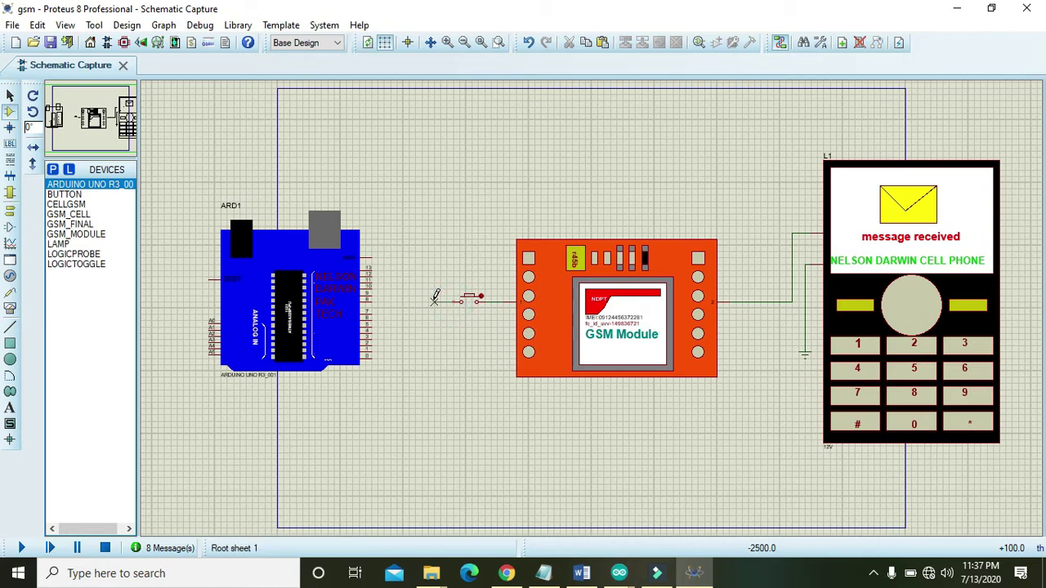
click(397, 311)
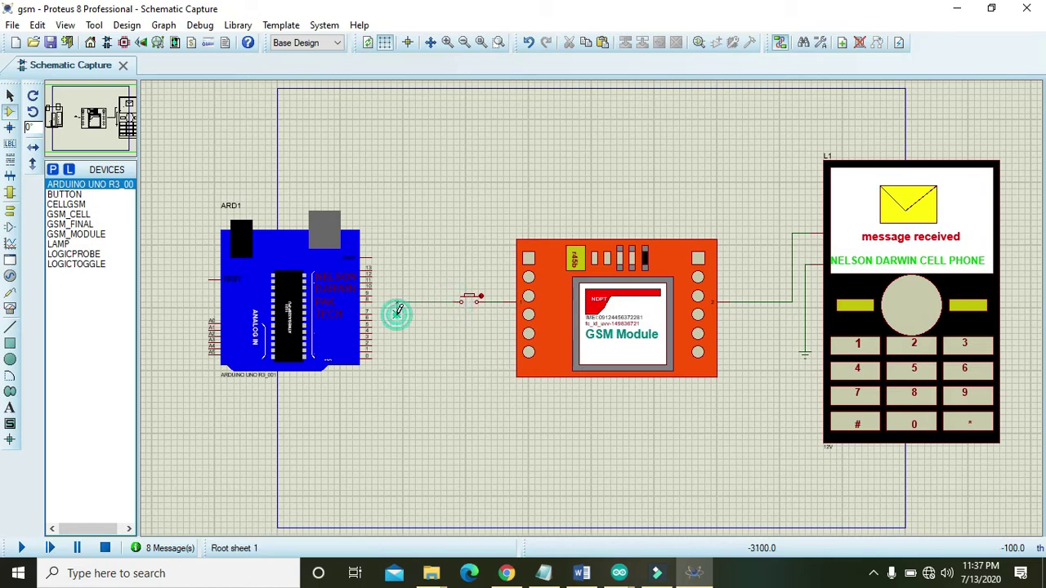
click(372, 311)
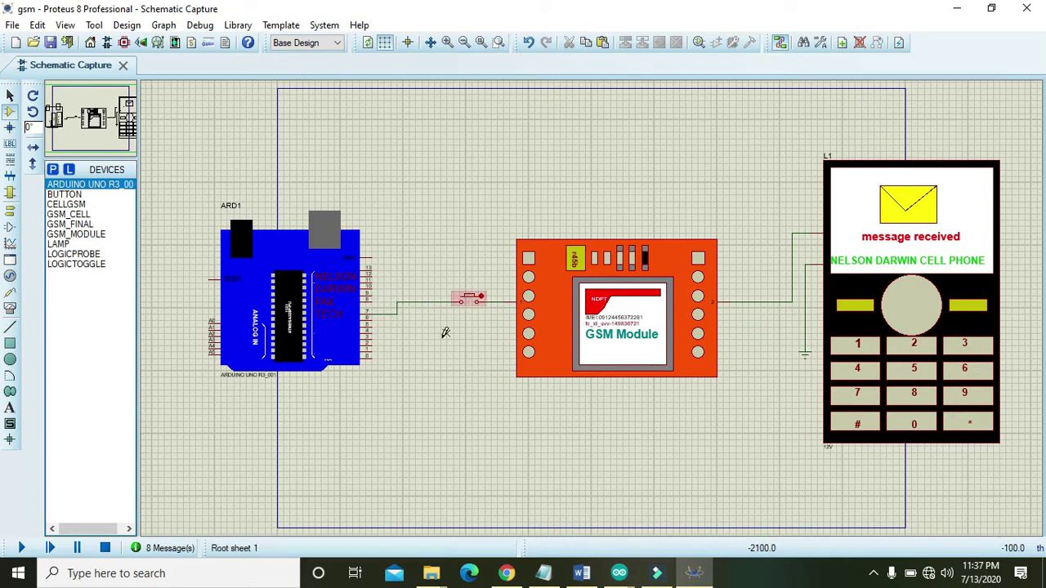
Reposition the Arduino Uno up and right, nearer the push button, before saving
click(294, 284)
drag(294, 286, 316, 281)
click(495, 427)
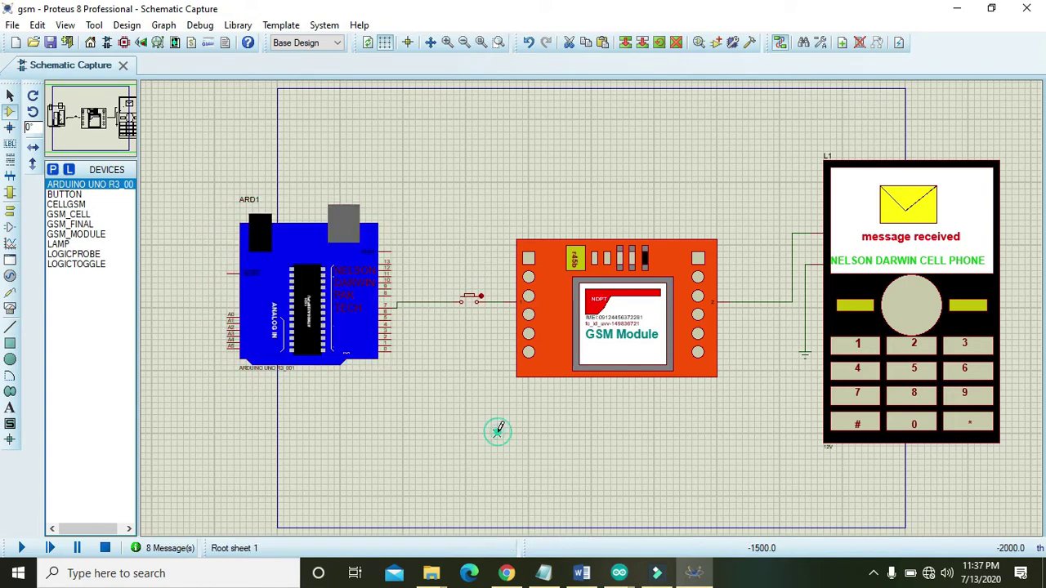
click(350, 308)
drag(350, 309, 351, 302)
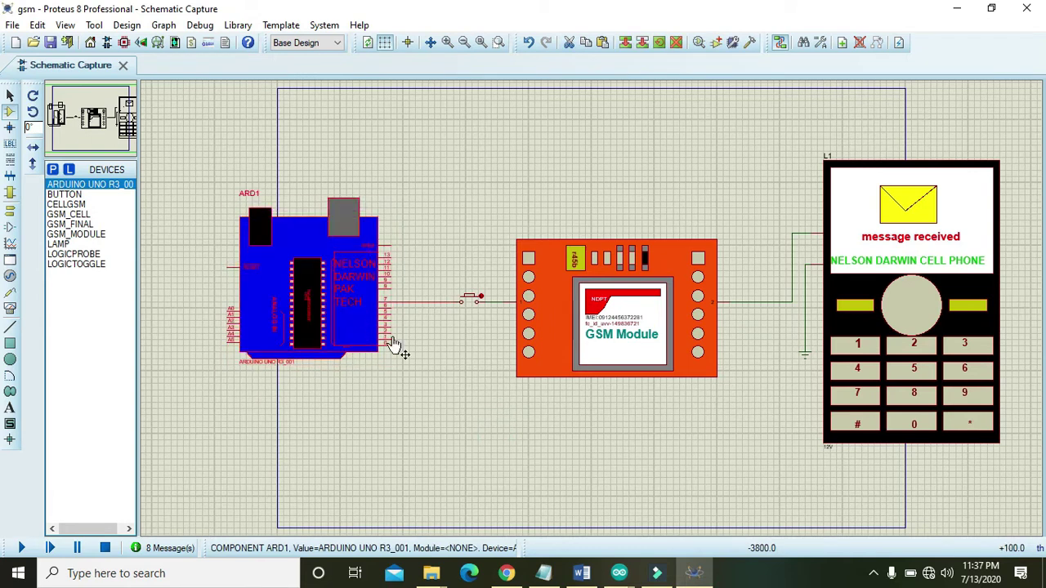
click(610, 502)
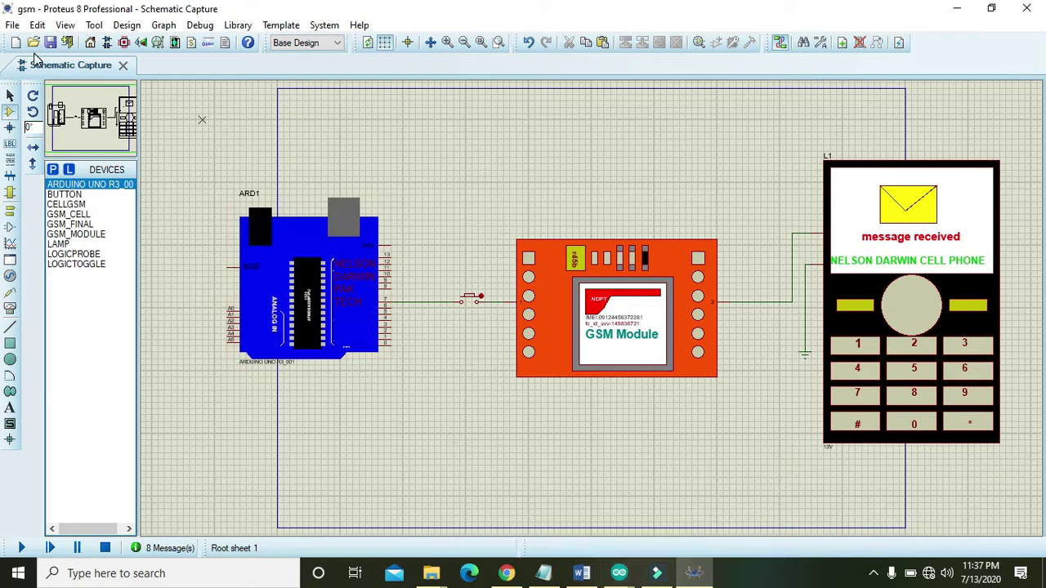
click(13, 24)
Save the Proteus project, then start a new maximized sketch in Arduino IDE
click(47, 127)
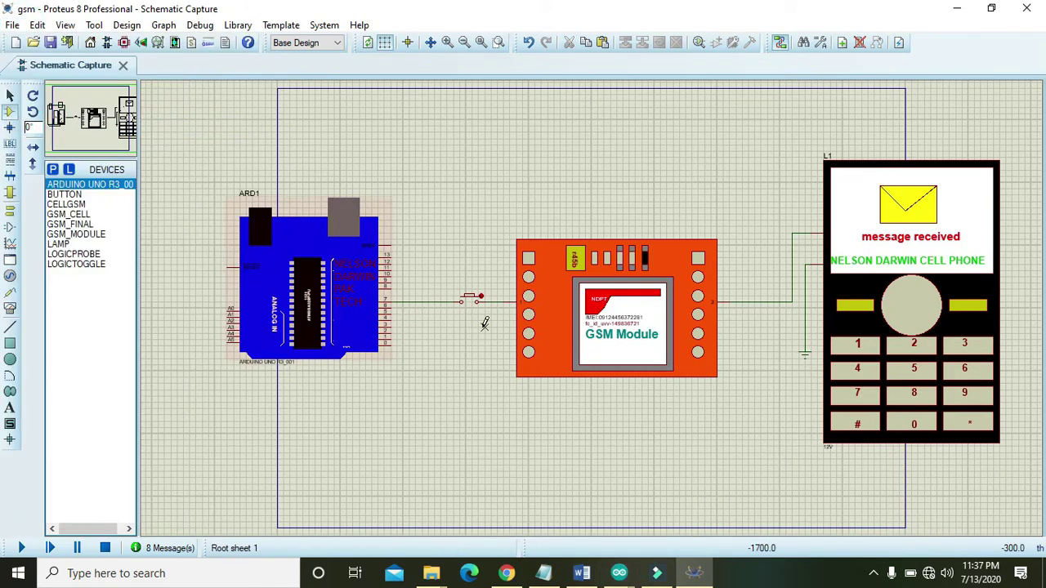
mouse_move(659, 576)
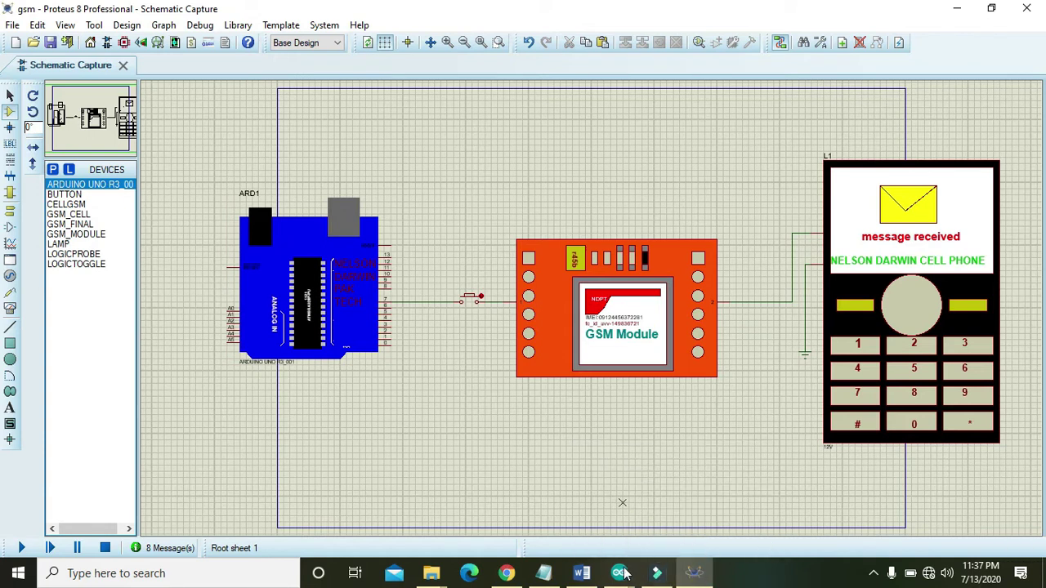
mouse_move(620, 571)
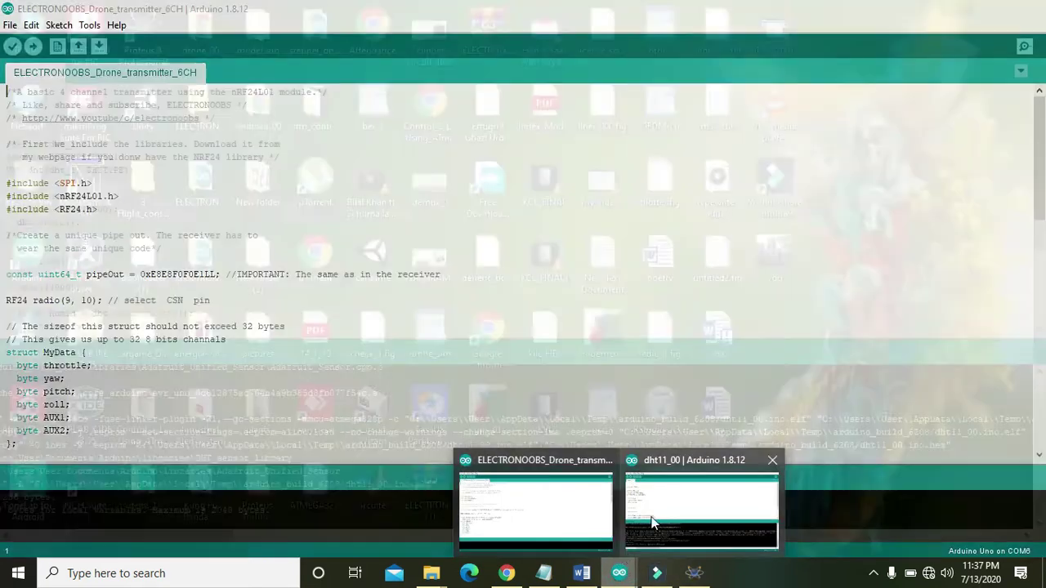
click(651, 523)
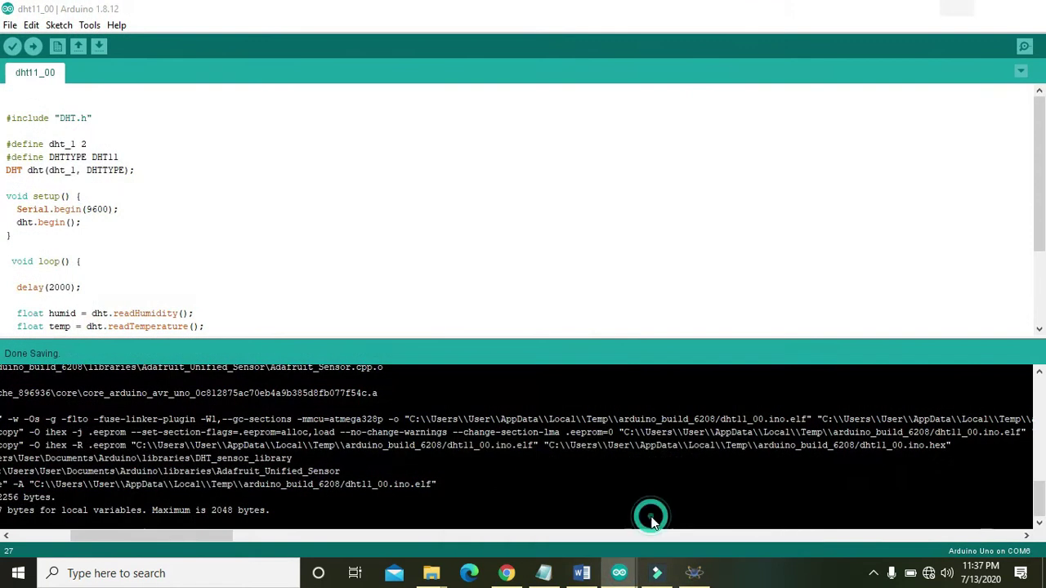
click(10, 25)
click(33, 43)
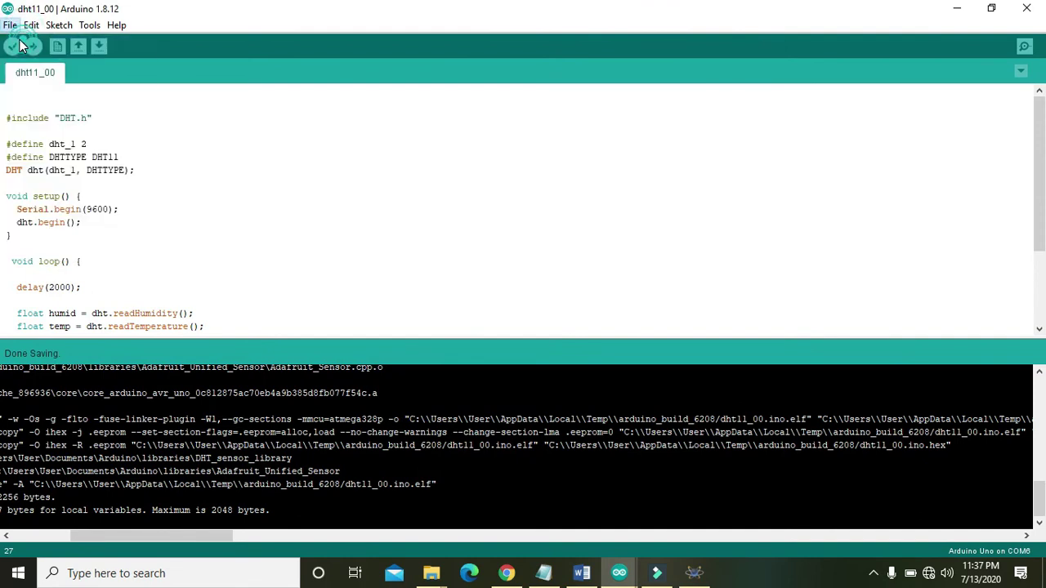
double_click(220, 82)
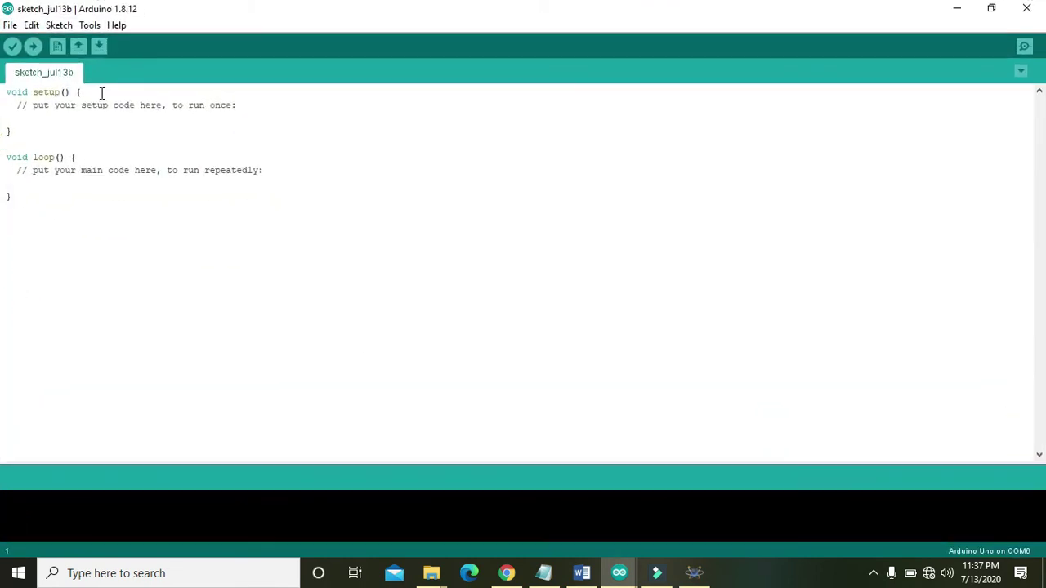
Declare int f;, int a; and int g; above setup
key(Return)
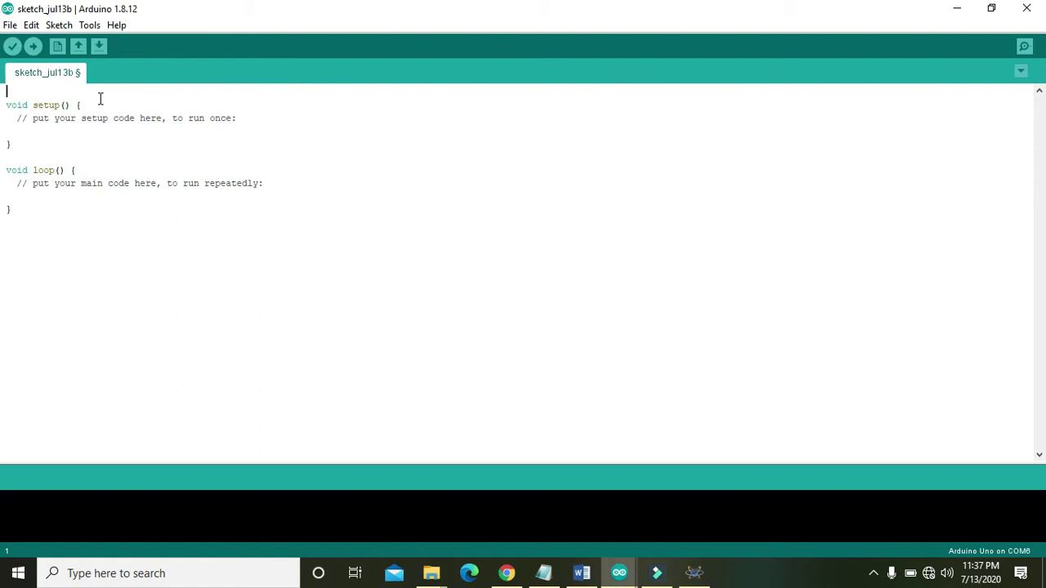
text(int f;)
key(Return)
text(int a)
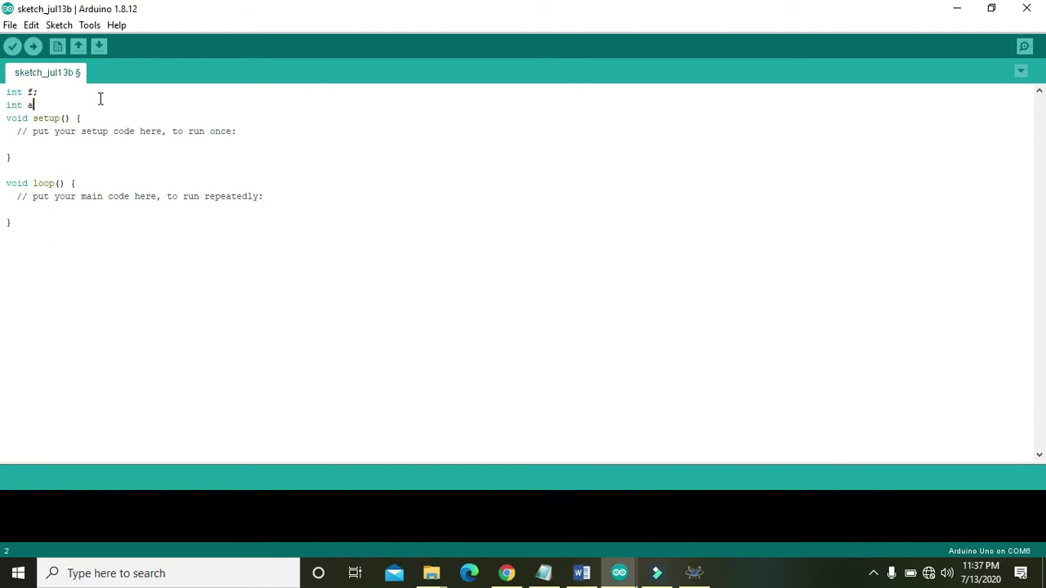
text(;)
key(Return)
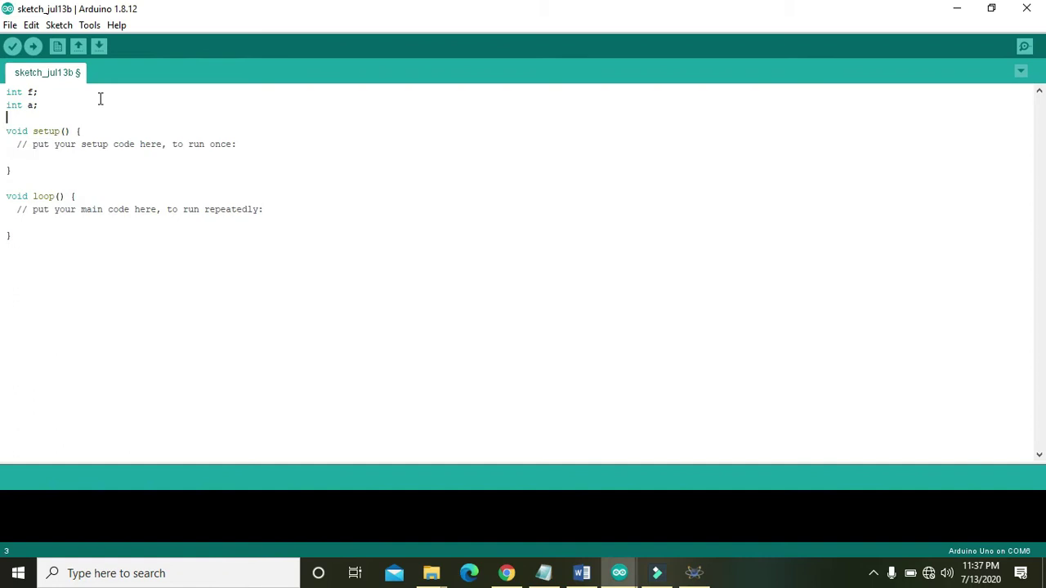
text(int g;)
Add pinMode(7,OUTPUT) in setup and a=analogRead(A0); in loop
key(Down)
text(pinMode()7,OUTPUT)
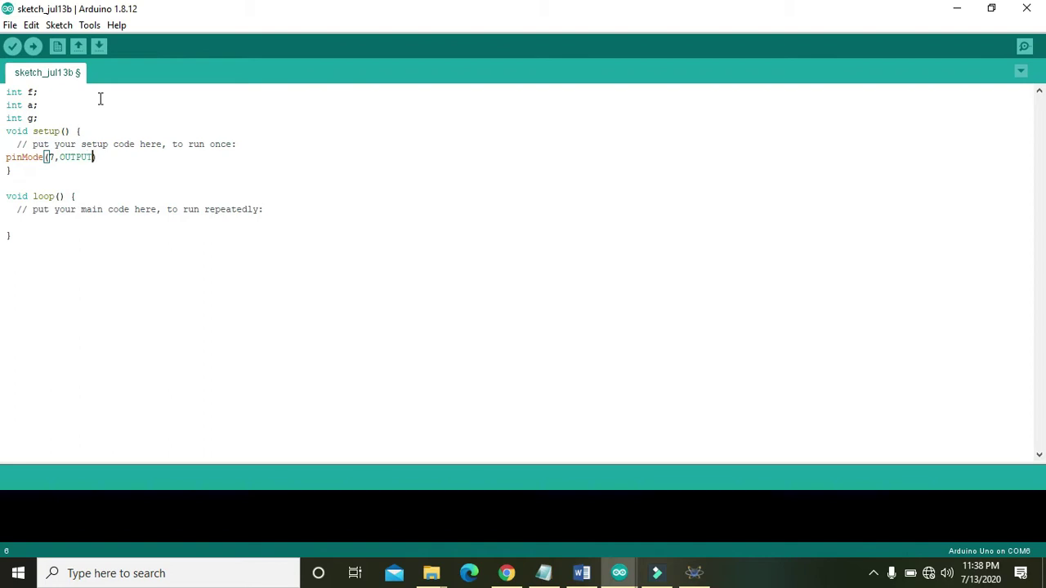
text(;)
key(Down)
key(Down)
key(Down)
key(Down)
key(Down)
text(a=analogRead(A0))
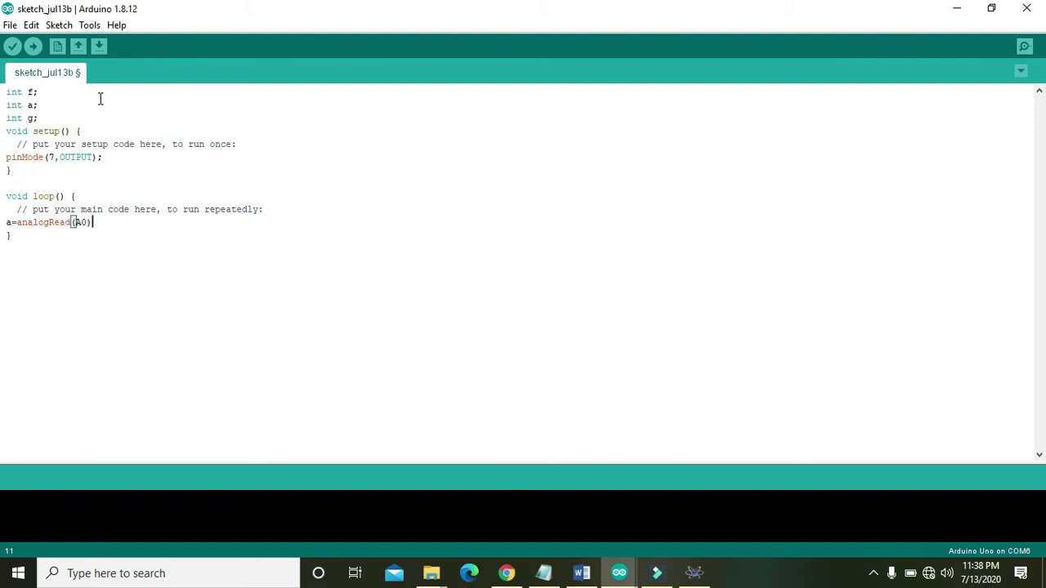
text(;)
key(Return)
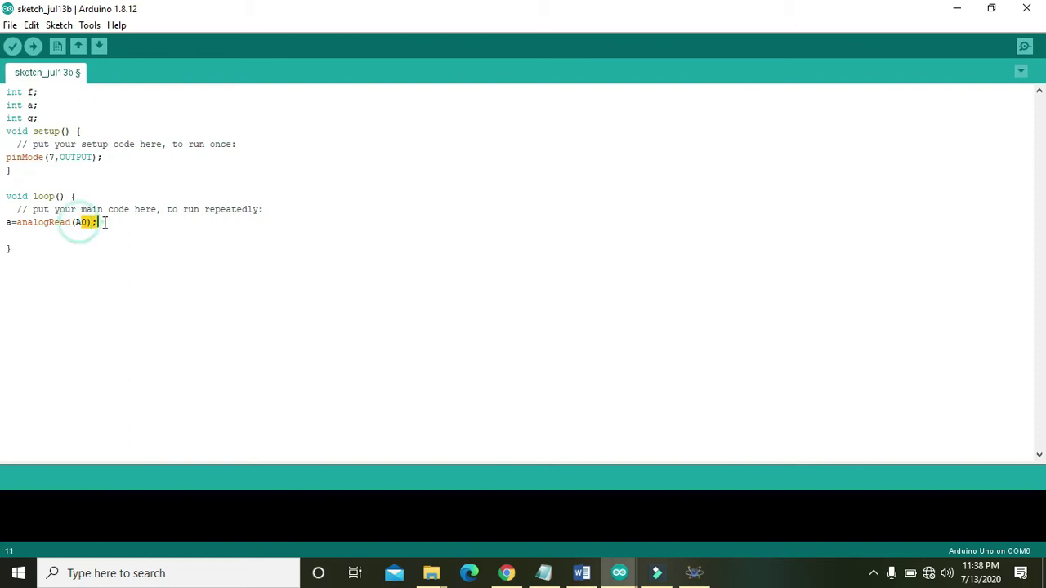
drag(103, 222, 15, 229)
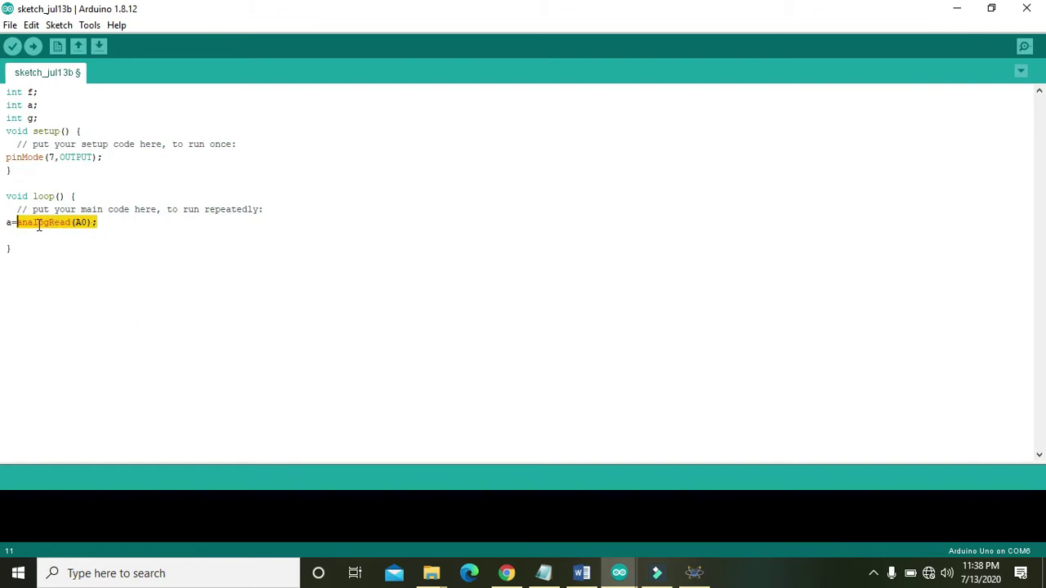
click(11, 223)
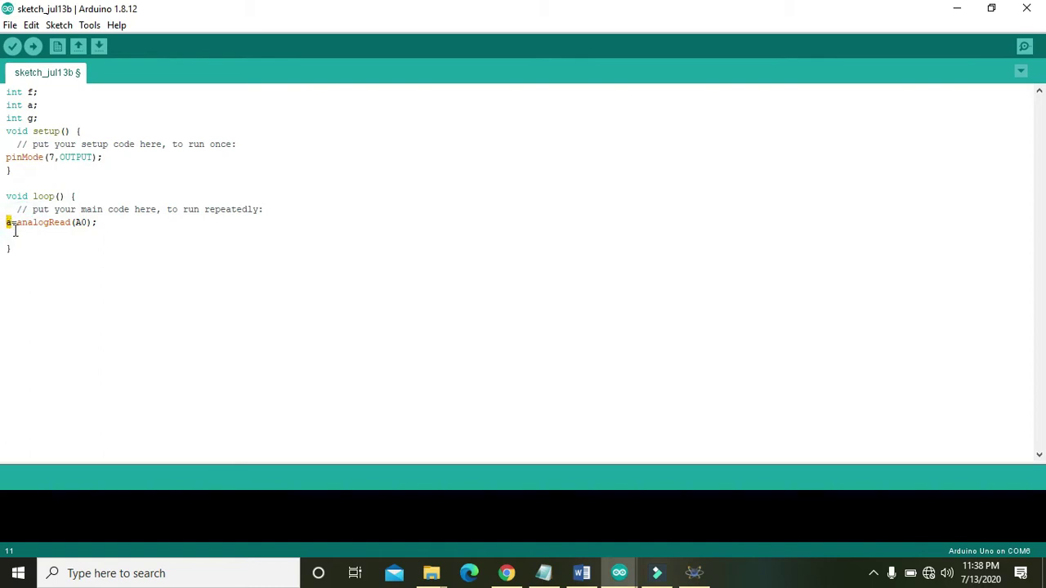
click(17, 236)
Type f=map(a,0,1023,0,255); on line 12 of loop
text(f=map(a))
text(,)
text(0,)
text(1023,)
text(0,255)
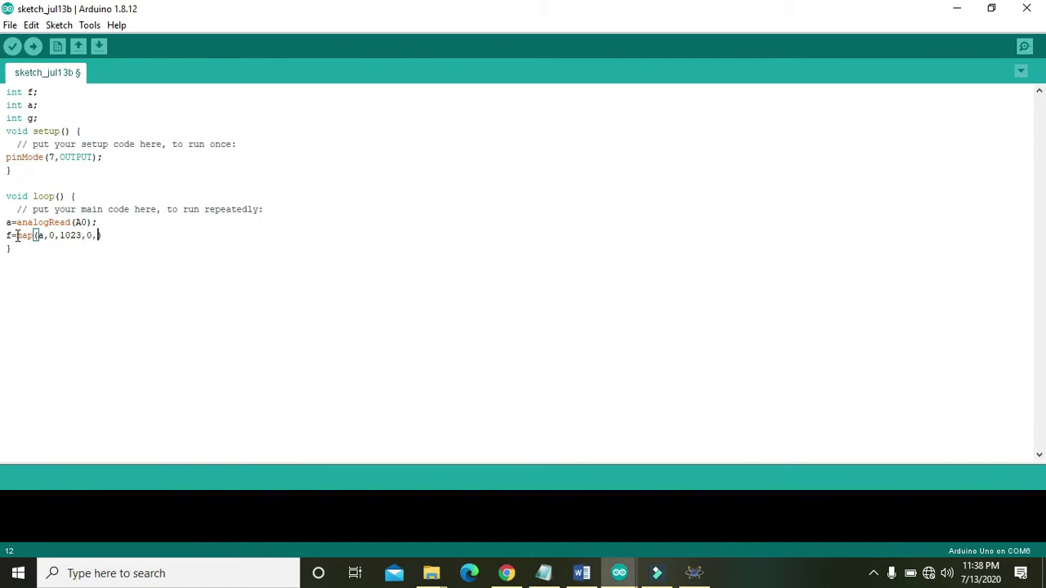
key(Right)
text(;)
key(Return)
Highlight the map call's 0,1023 input range, 0,255 output range and 255 limit
click(49, 235)
drag(49, 235, 83, 237)
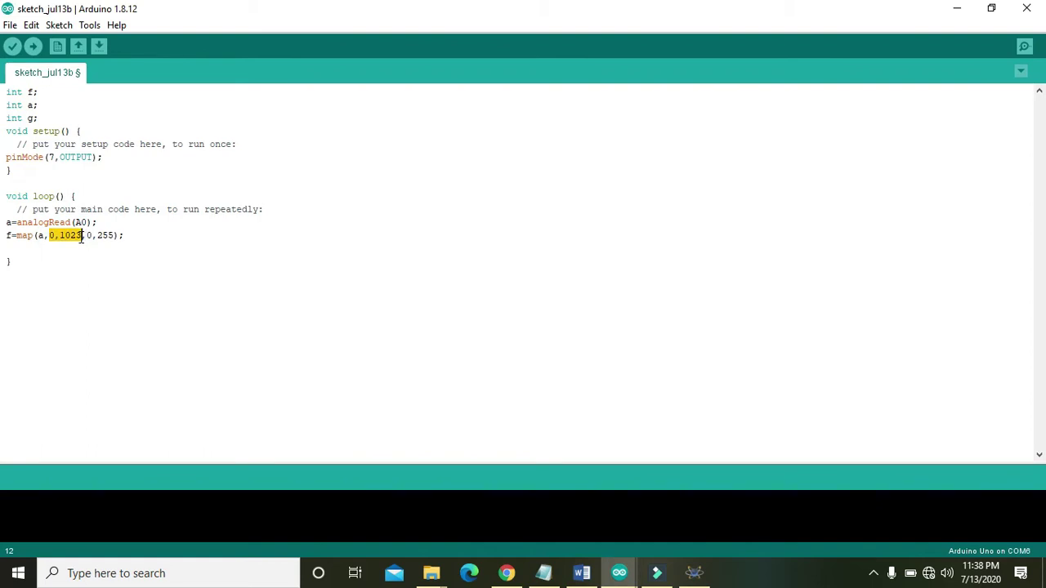
drag(85, 235, 114, 237)
click(26, 250)
drag(85, 235, 111, 235)
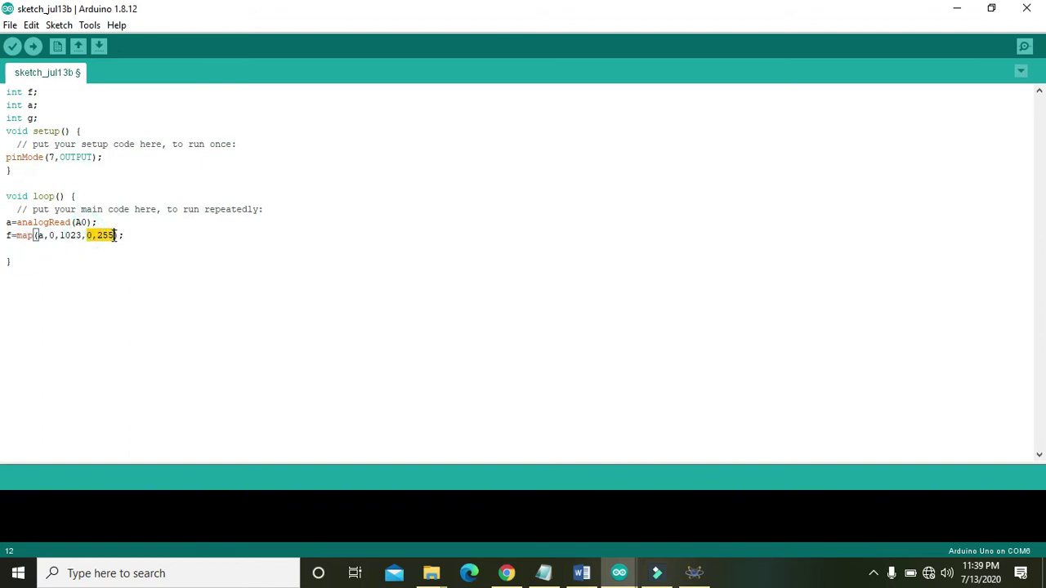
double_click(108, 236)
click(88, 236)
Add if(f>200) with an empty braced block below the map line
click(19, 250)
text(if())
click(20, 249)
text(f>)
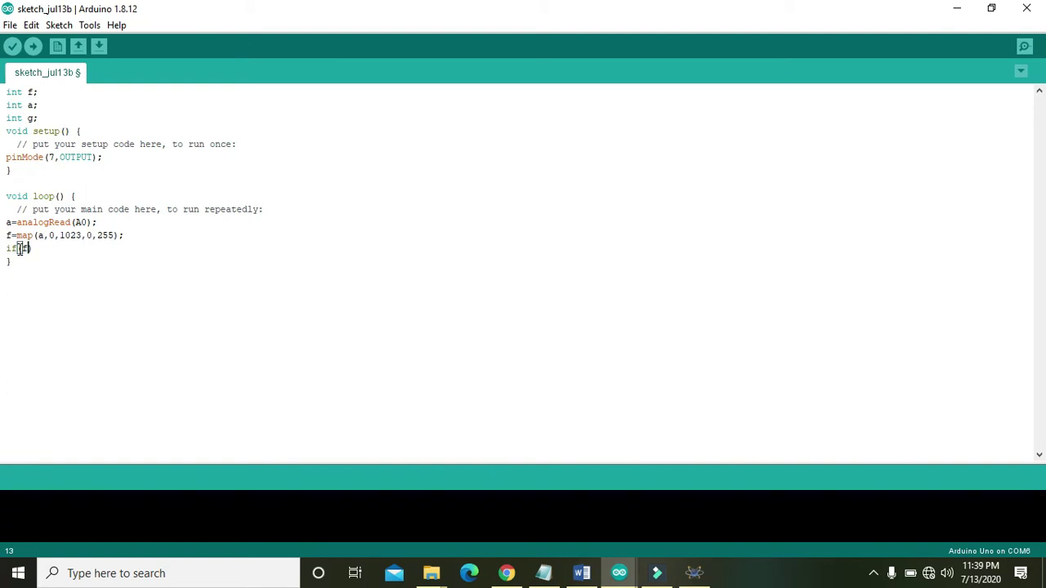
text(200)
key(Return)
key(Return)
text({    })
key(Left)
key(Return)
key(Return)
key(Return)
key(Up)
Write digitalWrite(7,HIGH); inside the block and select the whole if block
key(Down)
text(digitalWrite)
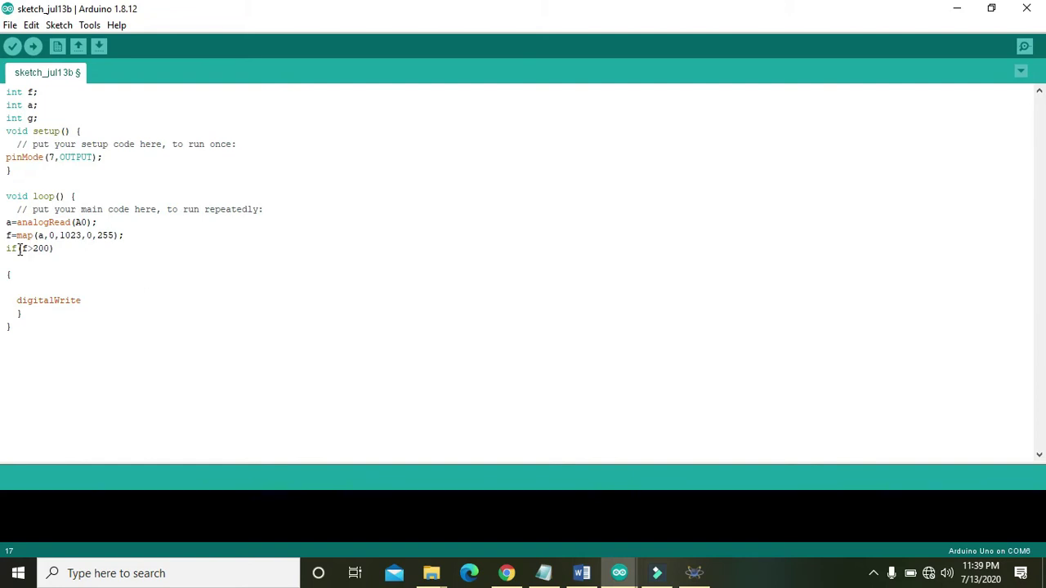
text(7,))
text(HIGH;)
key(Down)
key(Return)
key(Return)
key(Return)
drag(54, 249, 5, 249)
drag(42, 321, 6, 255)
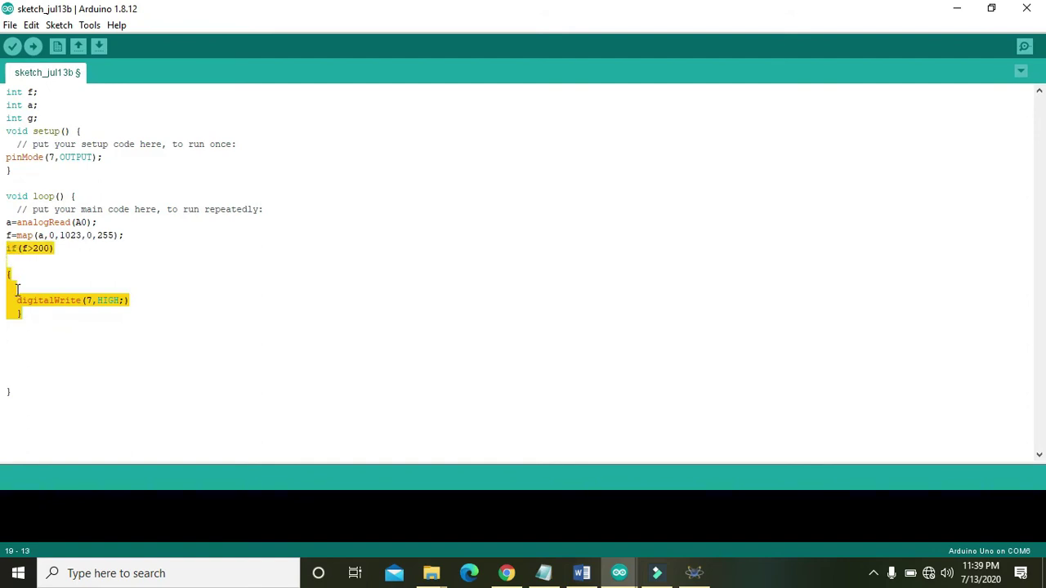
Copy the if(f>200) block and paste a duplicate below it
right_click(10, 283)
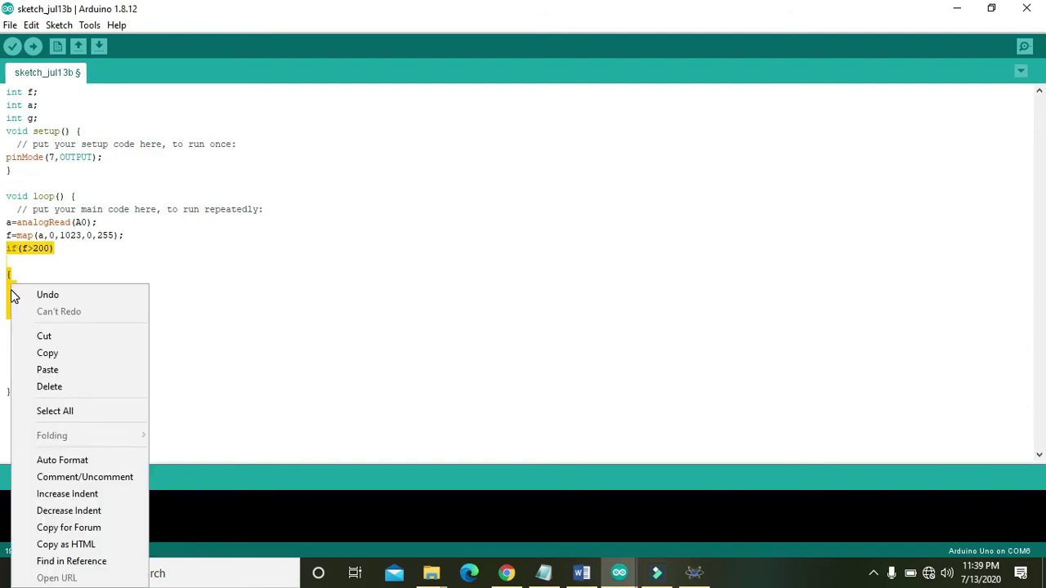
click(51, 353)
click(26, 347)
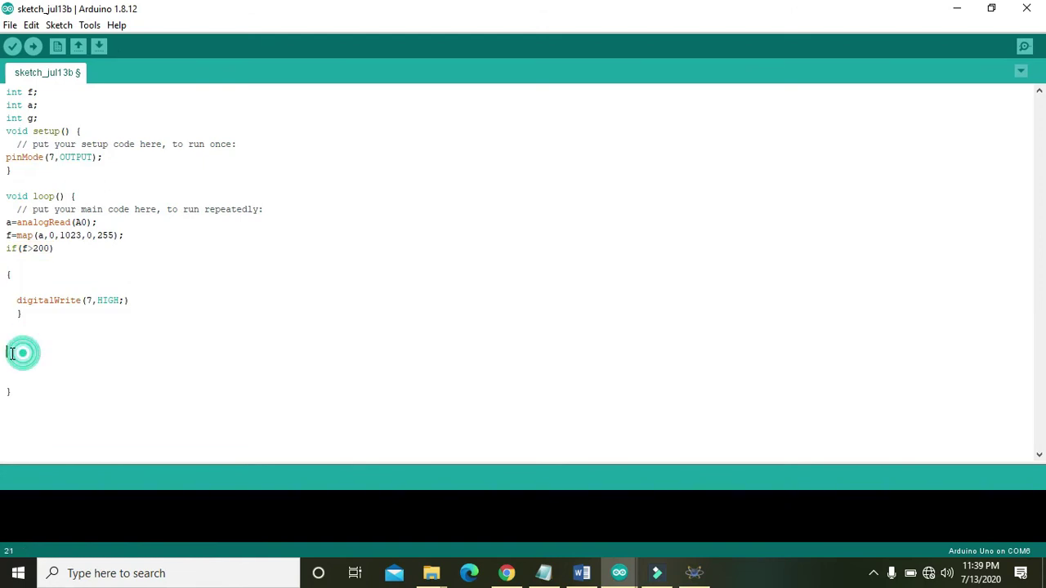
right_click(20, 353)
click(46, 375)
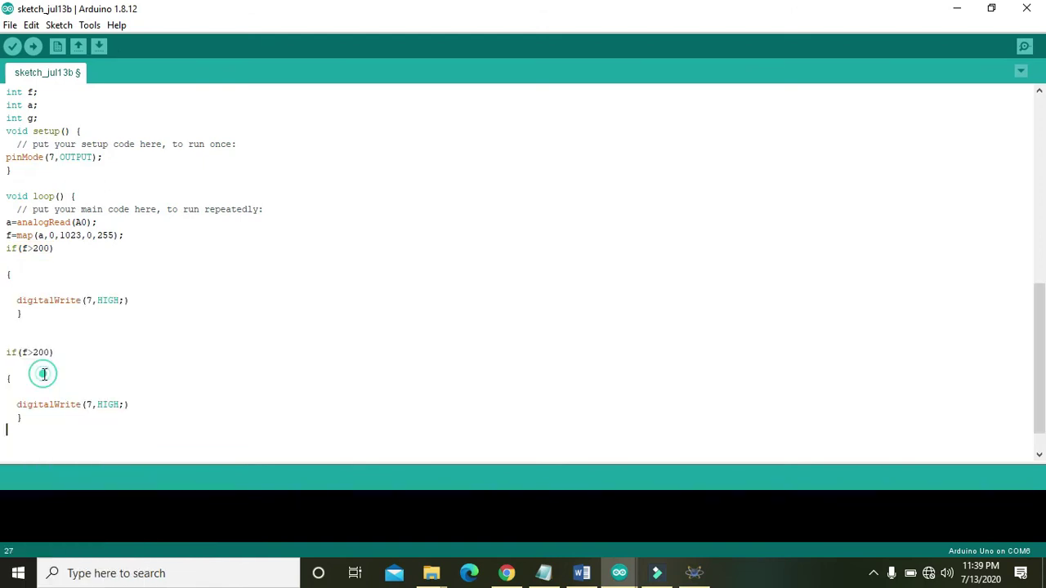
Change the duplicate's HIGH to LOW and its > to <
double_click(103, 404)
text(LOW)
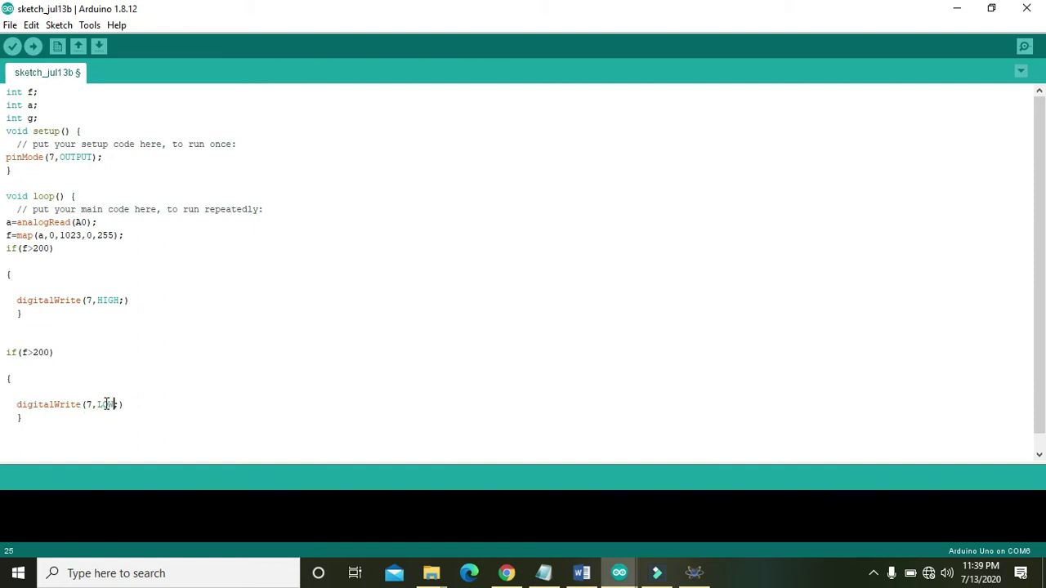
click(27, 352)
key(BackSpace)
text(<)
Verify the sketch and save it as gsm_00 in E:\fileup dot org
click(11, 49)
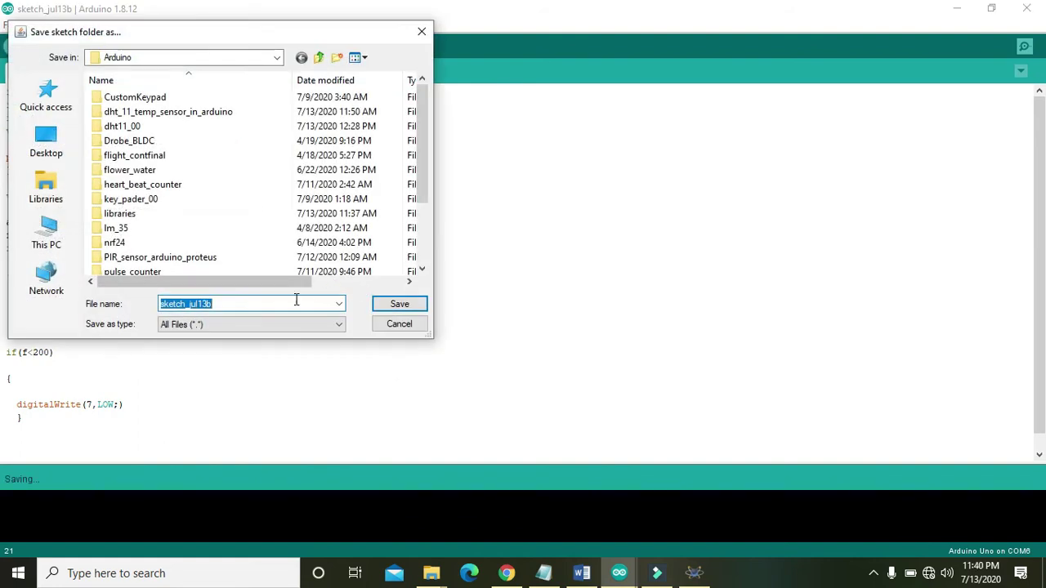
text(gsm_00)
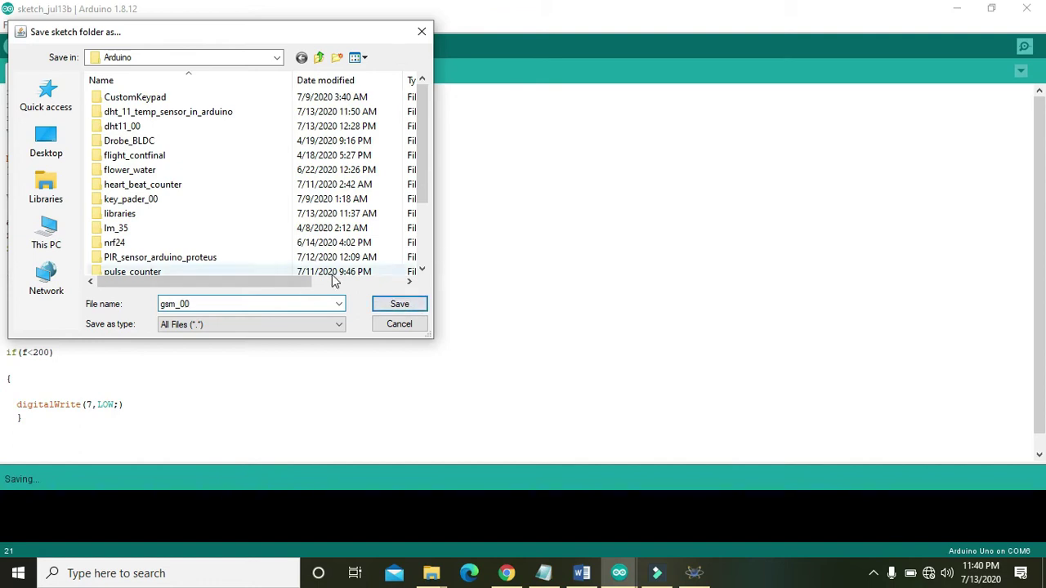
click(47, 234)
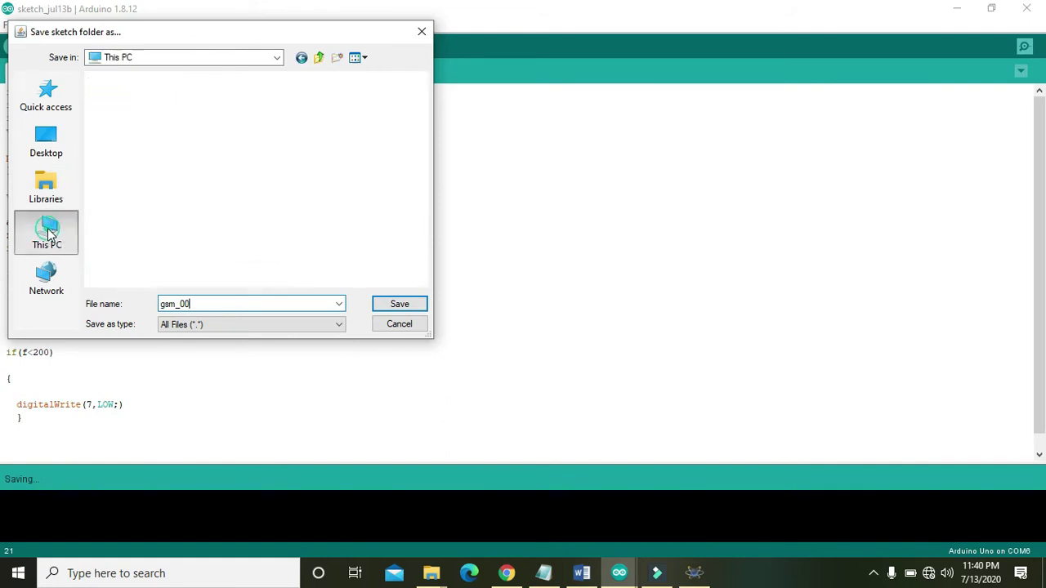
click(423, 245)
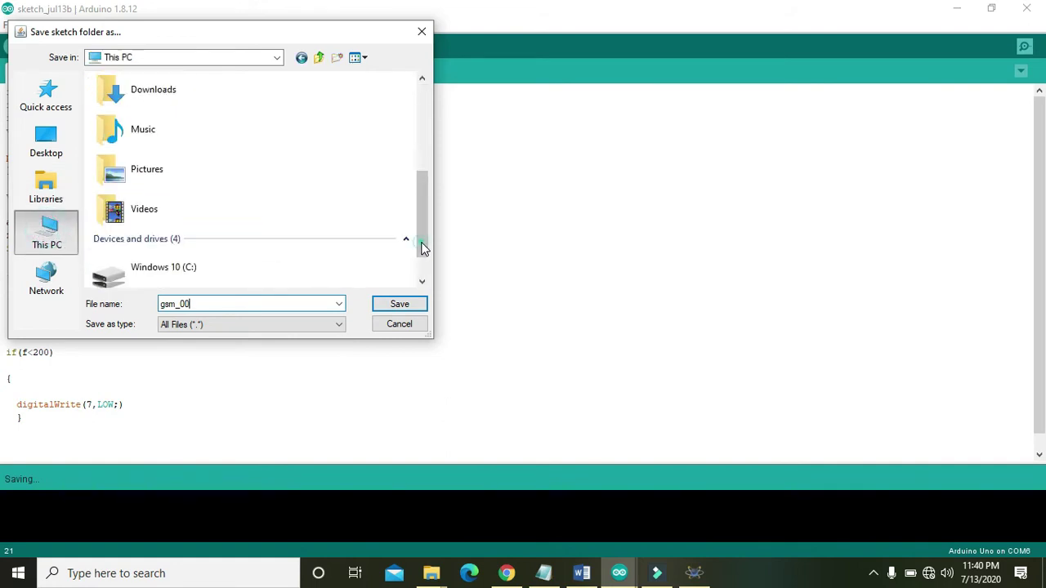
click(201, 268)
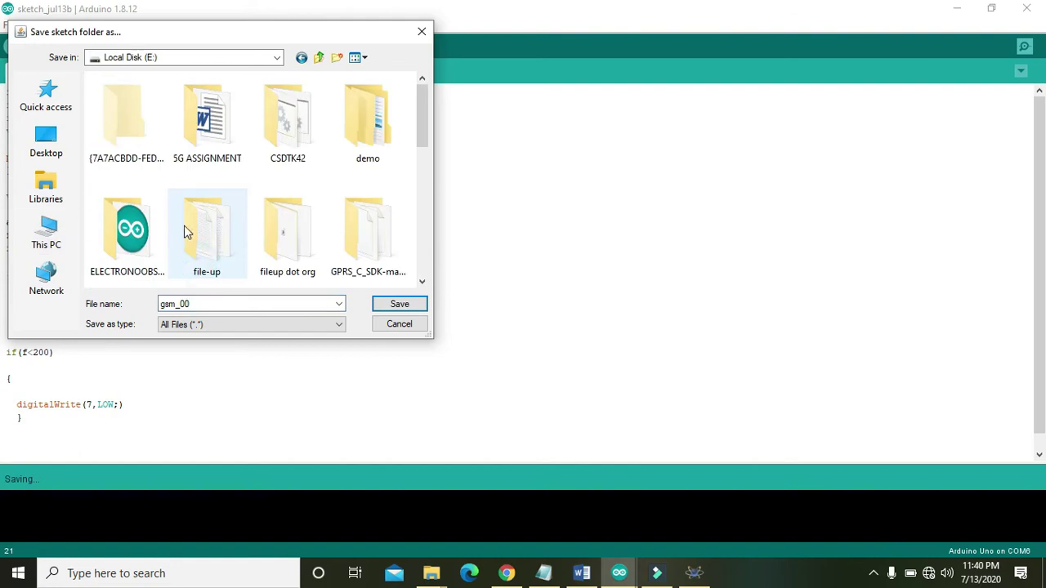
double_click(282, 242)
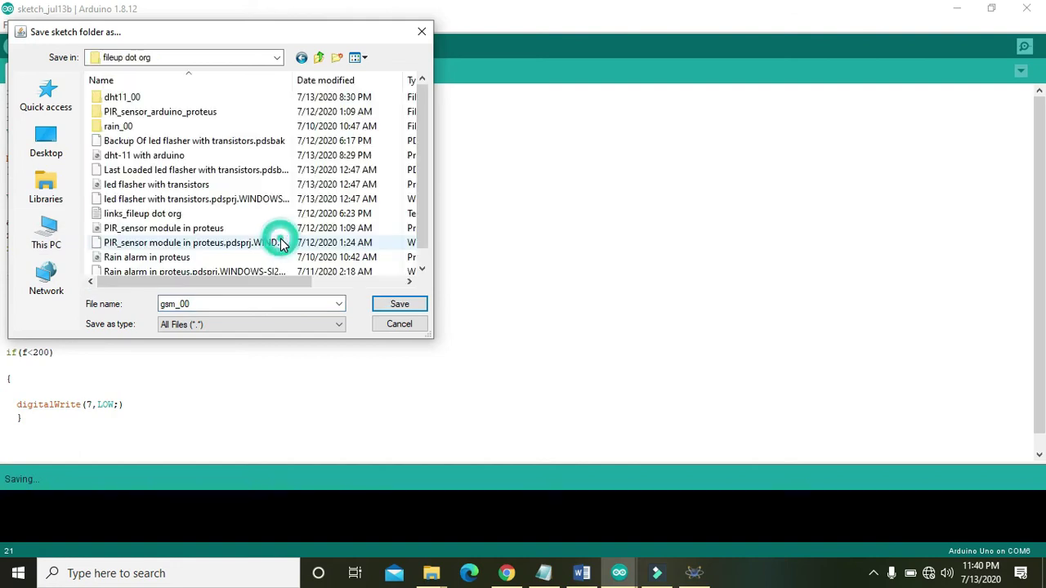
click(398, 305)
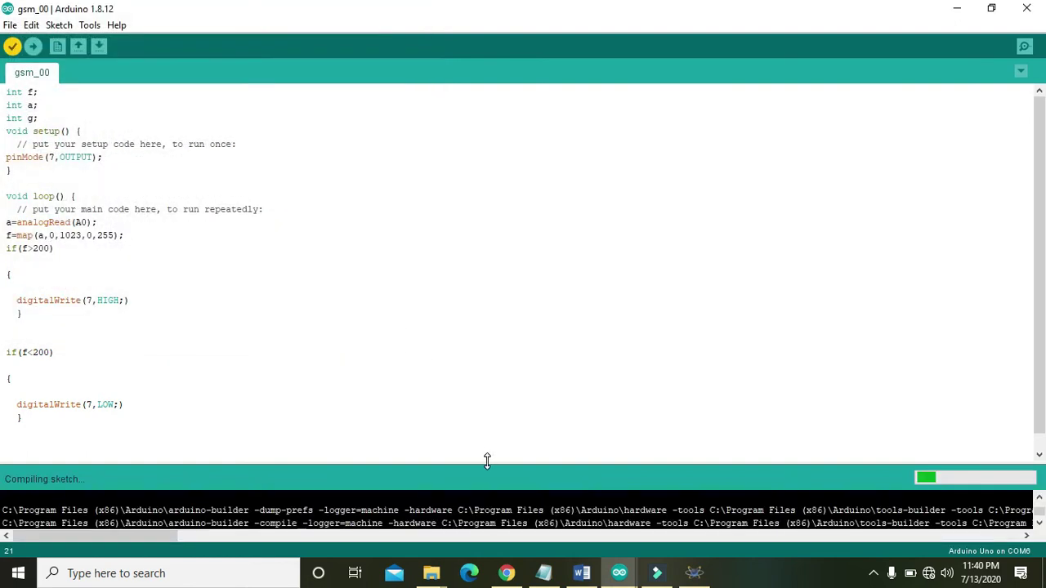
Fix the parenthesis in digitalWrite(7,HIGH); and re-verify the sketch
drag(488, 462, 483, 311)
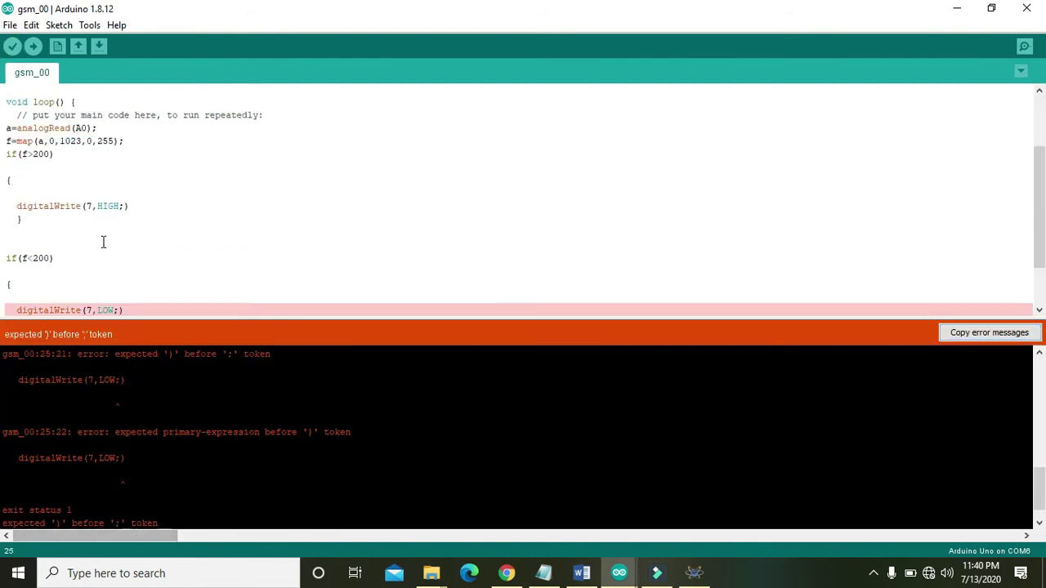
click(123, 204)
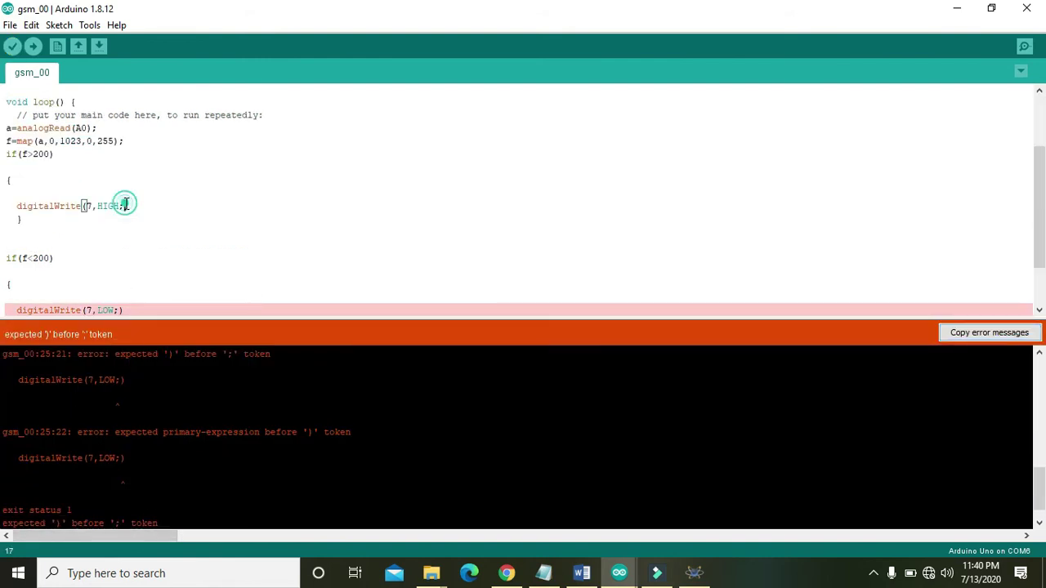
key(BackSpace)
text(;)
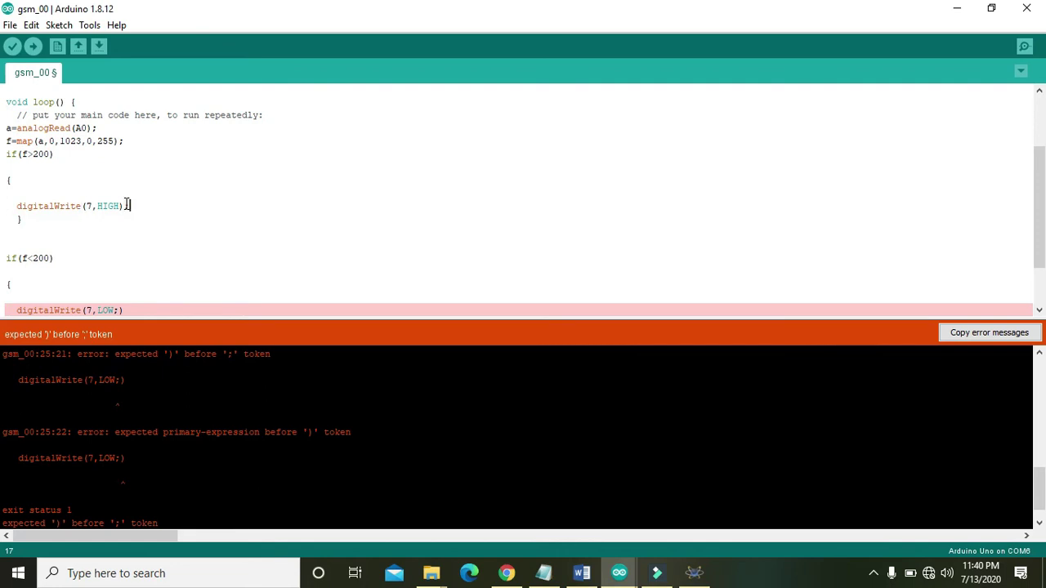
click(14, 47)
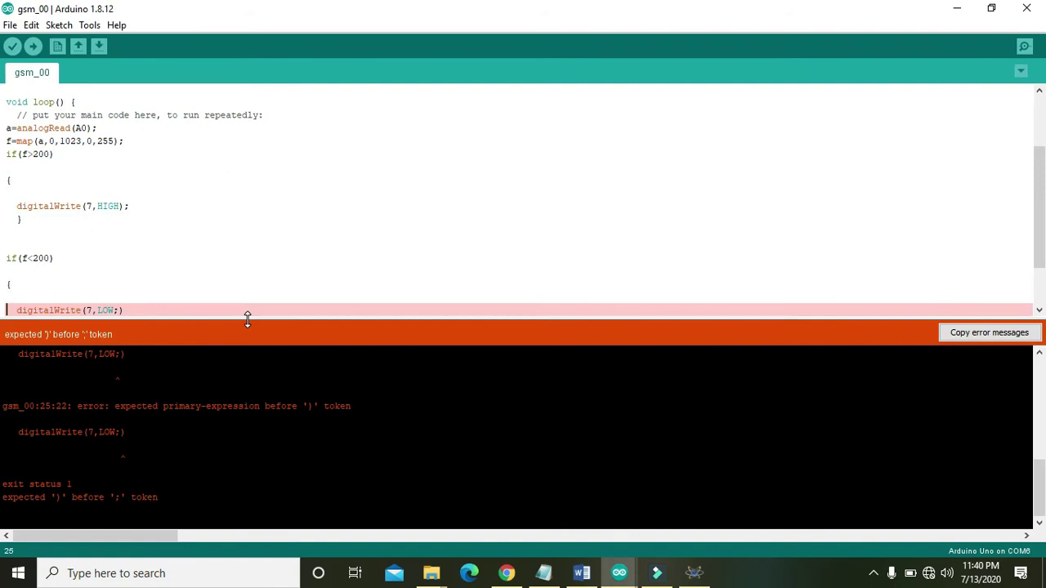
Fix the parenthesis in digitalWrite(7,LOW); and compile successfully
drag(248, 318, 242, 394)
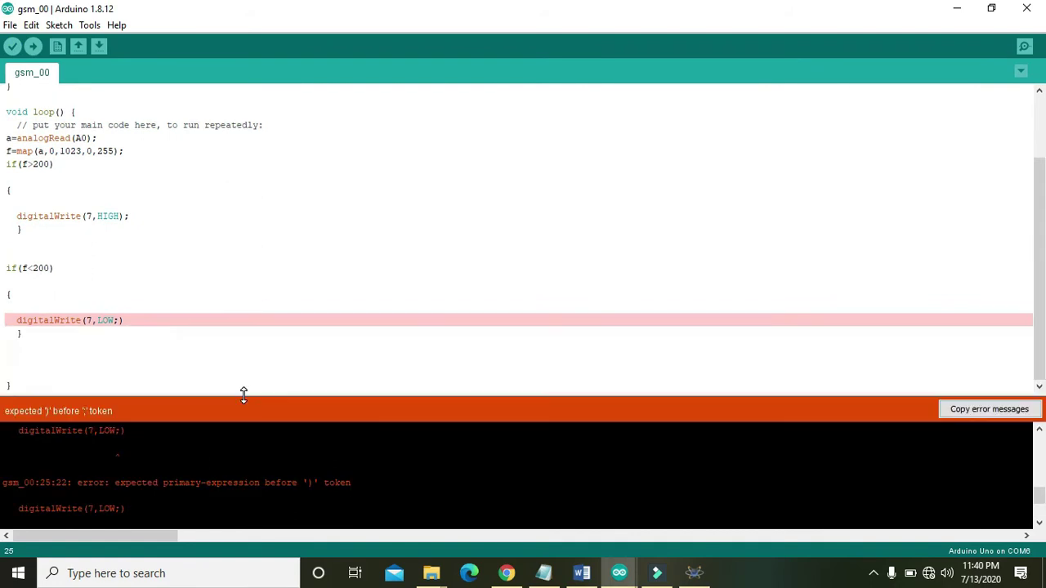
click(118, 321)
text())
key(Right)
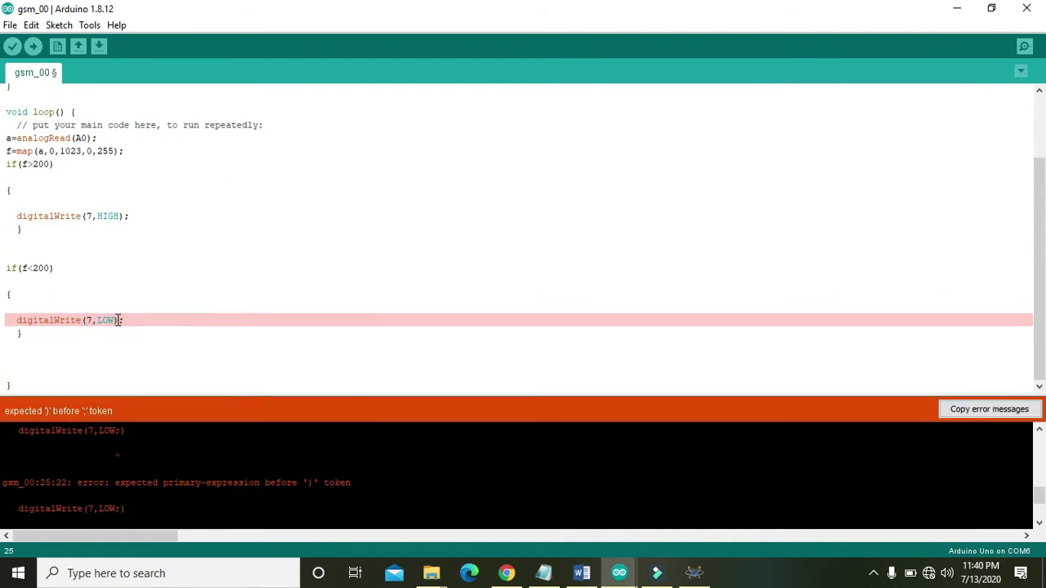
click(12, 47)
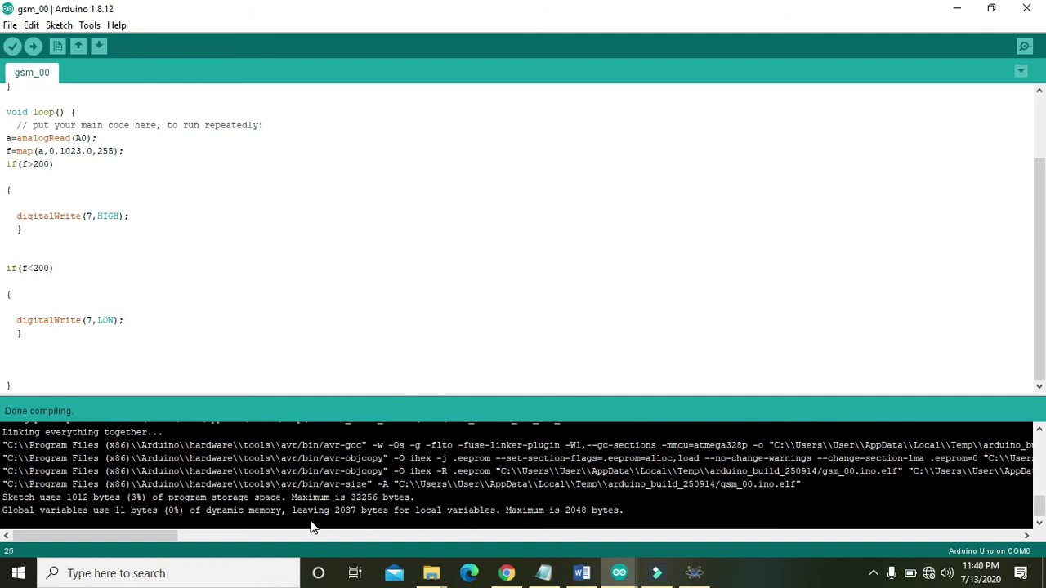
Select the gsm_00.ino.hex path in the build output and return to Proteus
drag(136, 536, 210, 542)
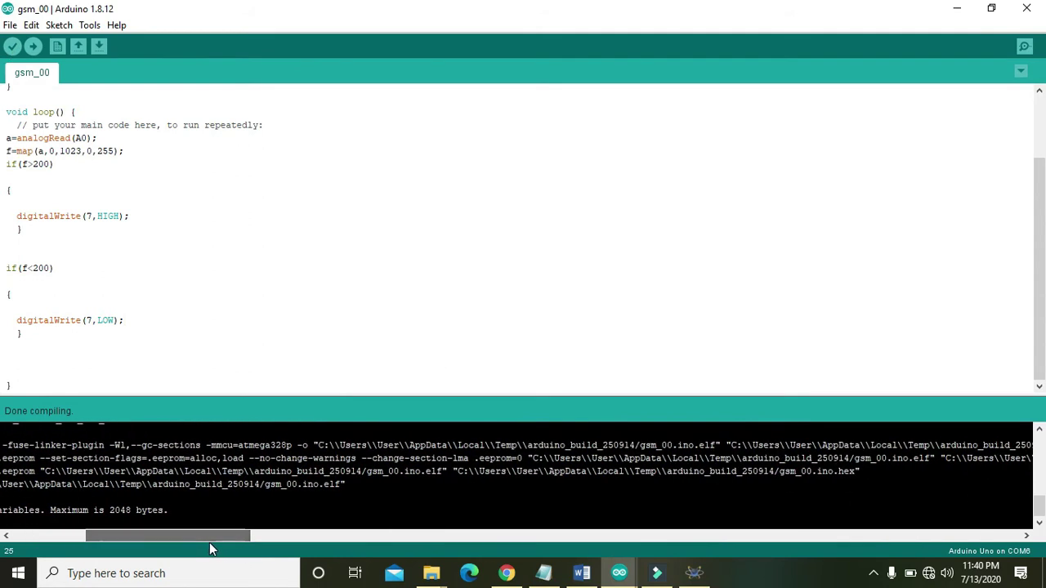
click(854, 474)
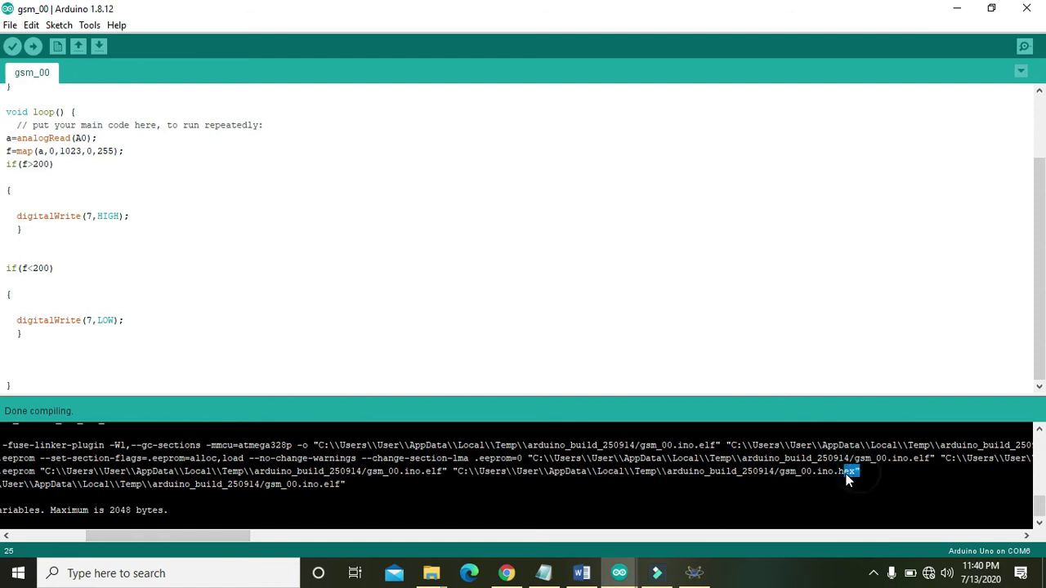
drag(855, 474, 719, 477)
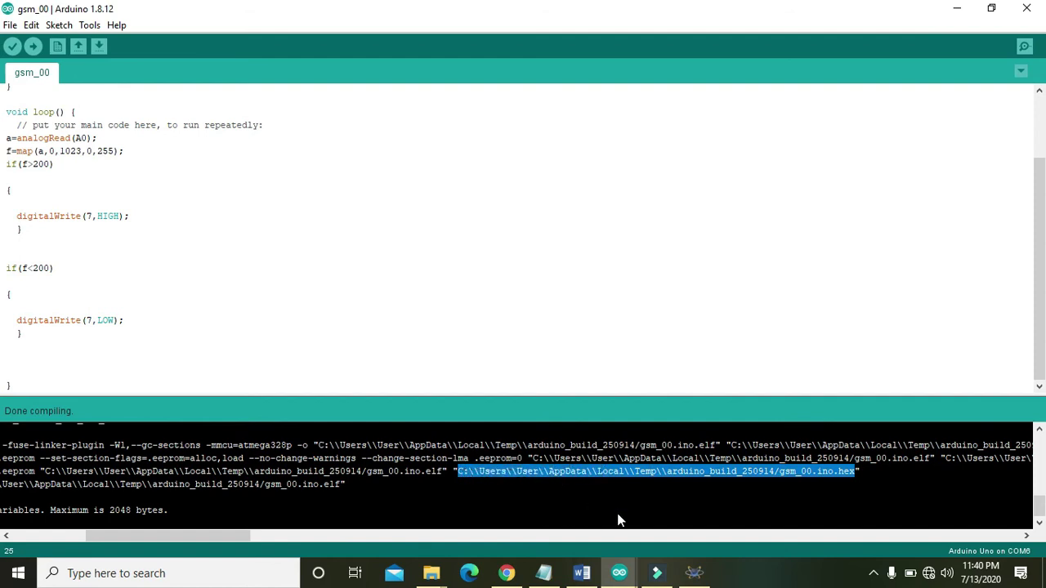
click(694, 572)
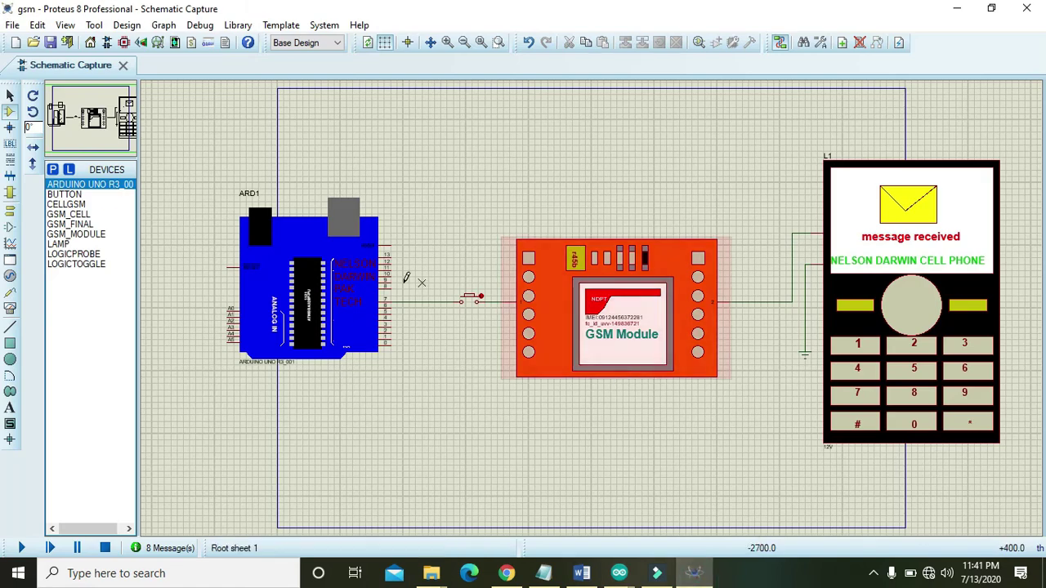
Load gsm_00.ino.hex as ARD1's program file and nudge the Arduino slightly down and right
click(309, 287)
click(361, 238)
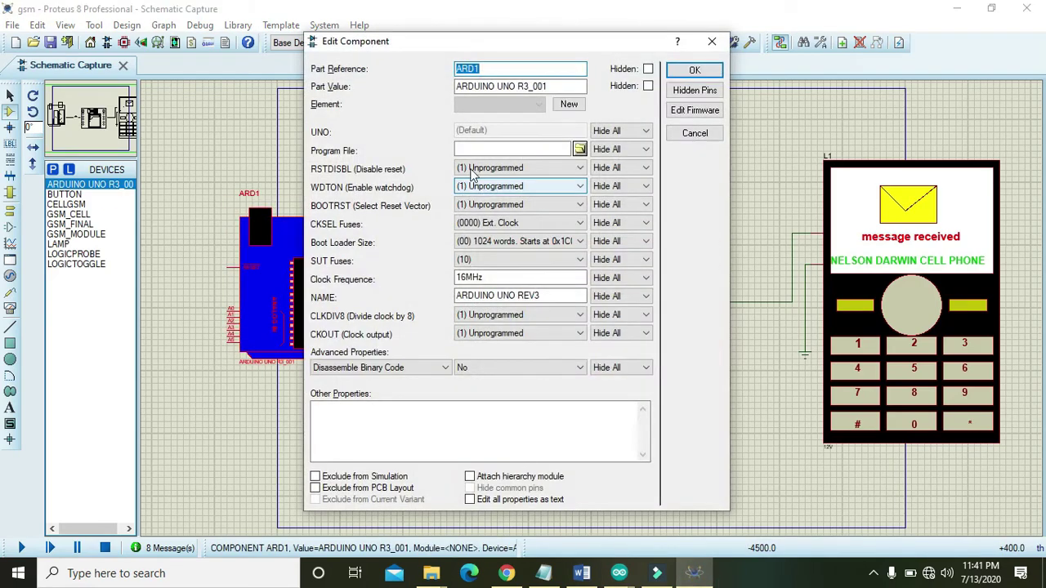
click(469, 149)
key(ctrl+v)
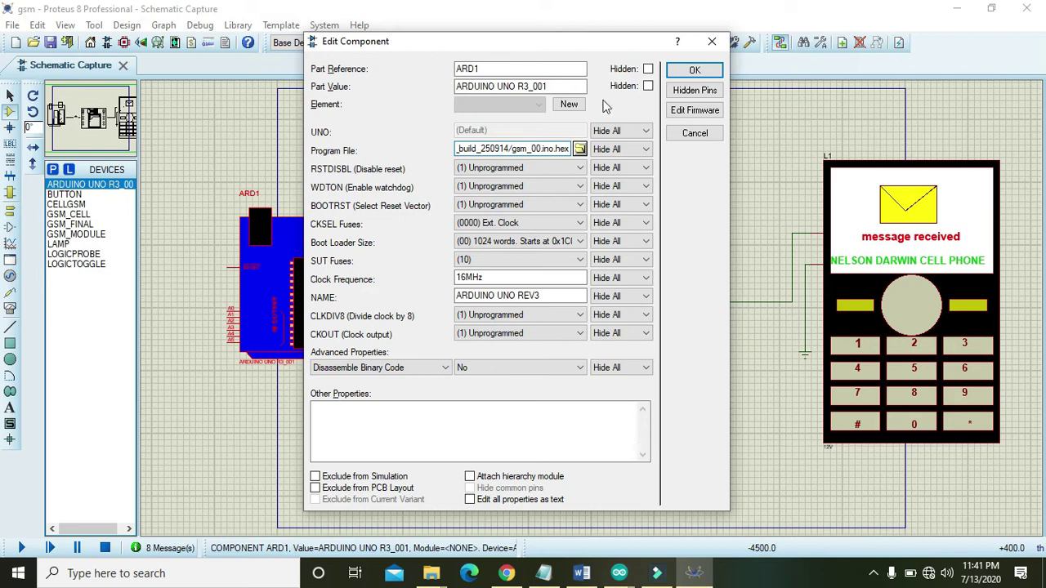
click(694, 70)
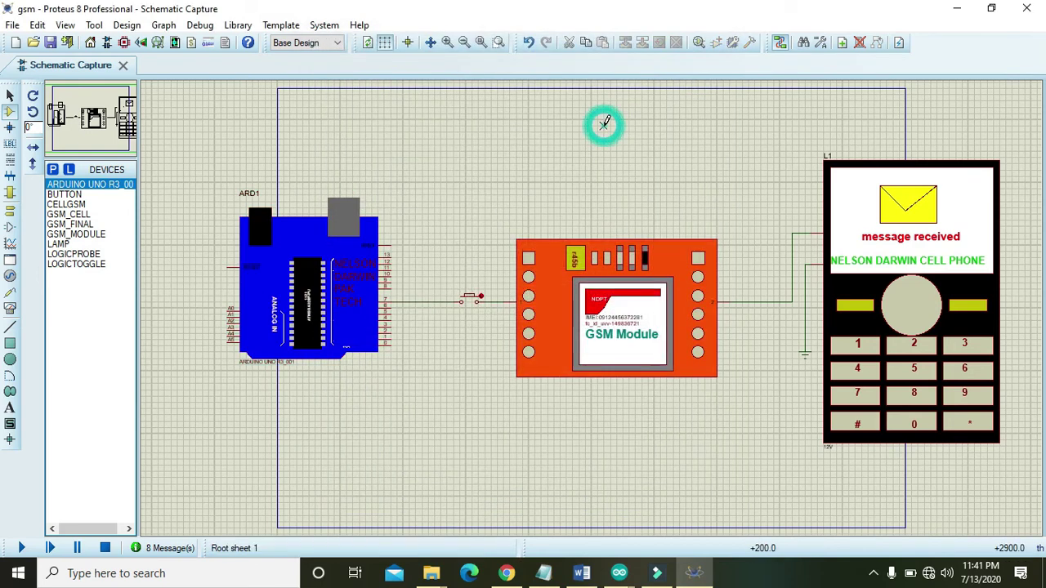
drag(340, 259, 353, 263)
click(239, 325)
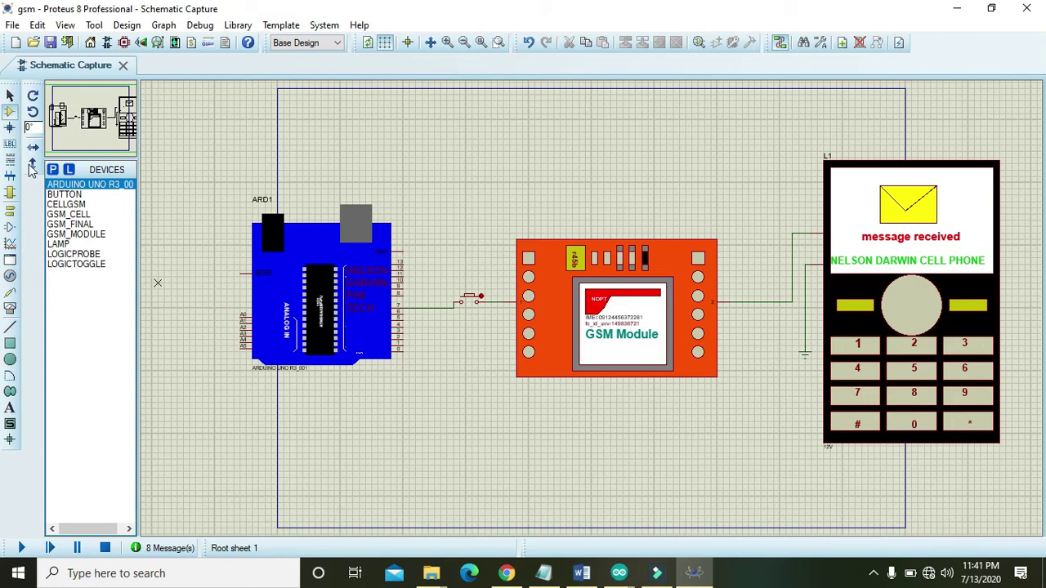
Drop a DC generator terminal left of the Arduino, accept its settings, and save the project
click(9, 275)
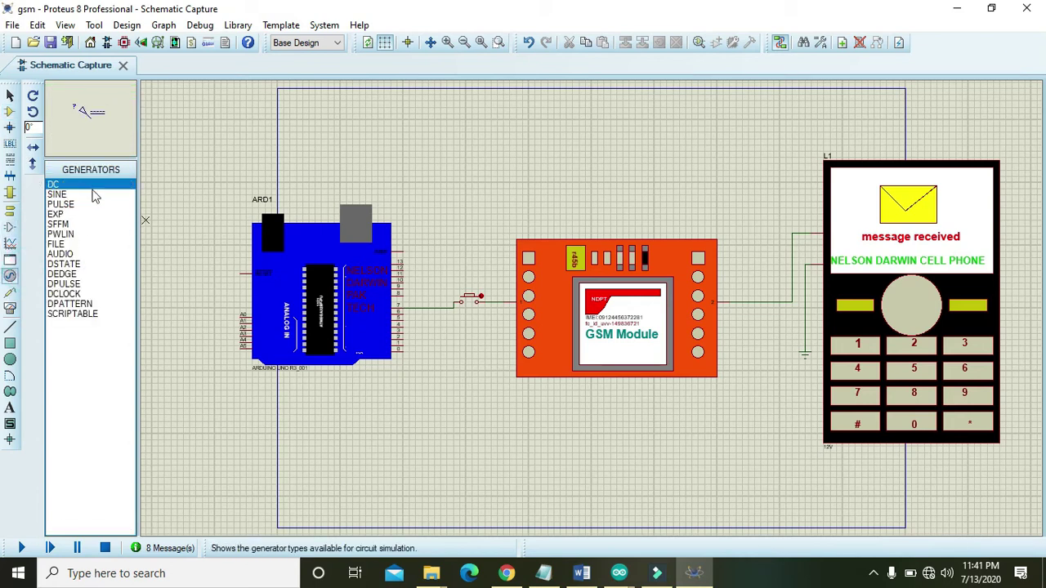
click(181, 253)
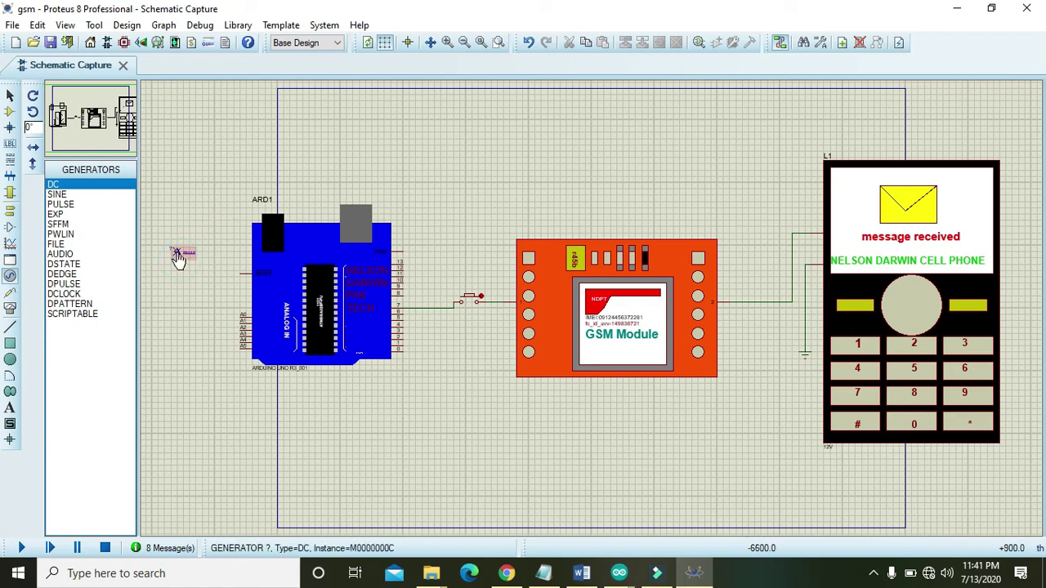
double_click(176, 252)
double_click(619, 123)
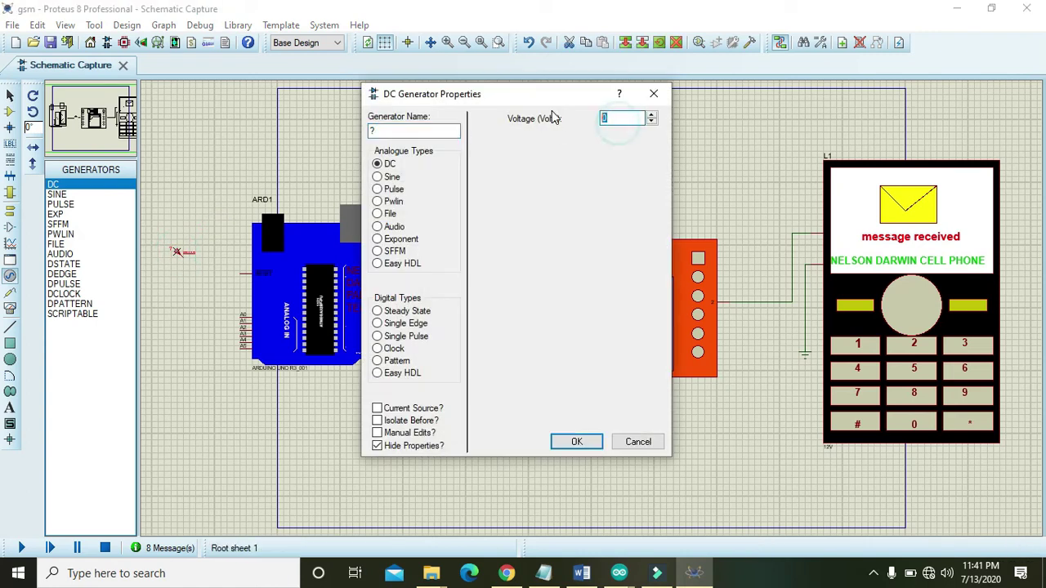
click(562, 441)
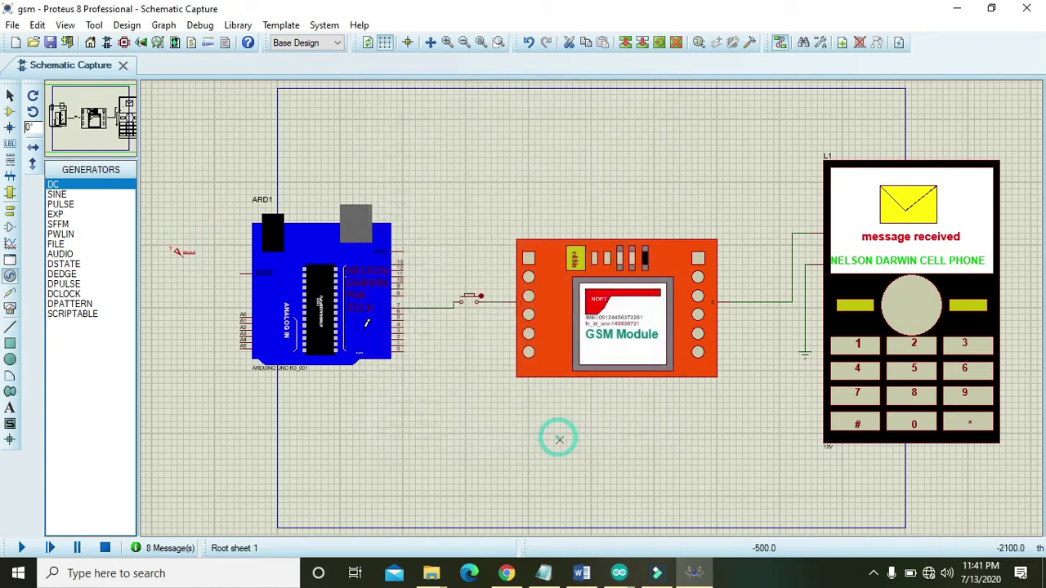
click(197, 262)
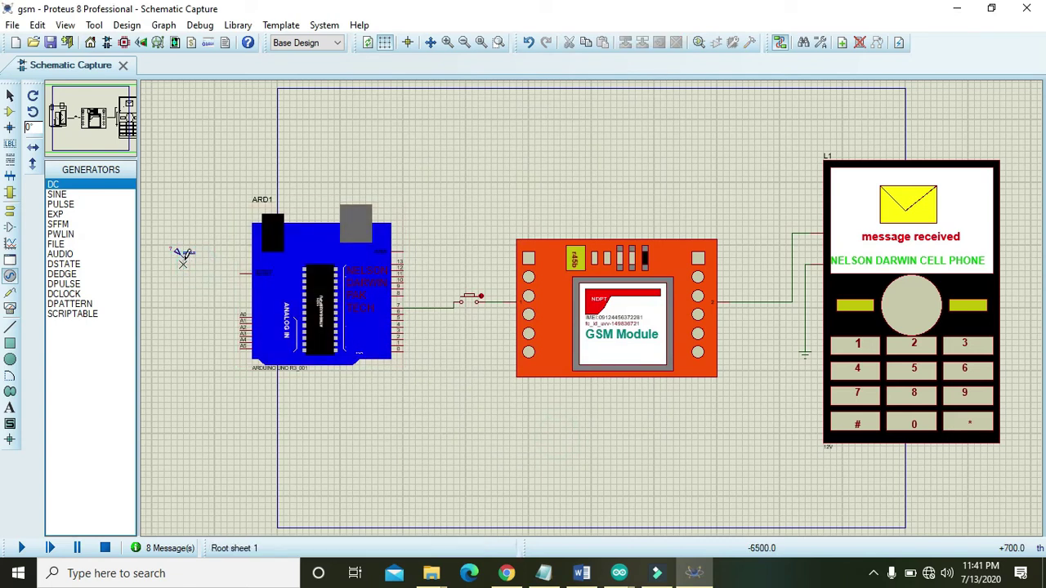
click(13, 24)
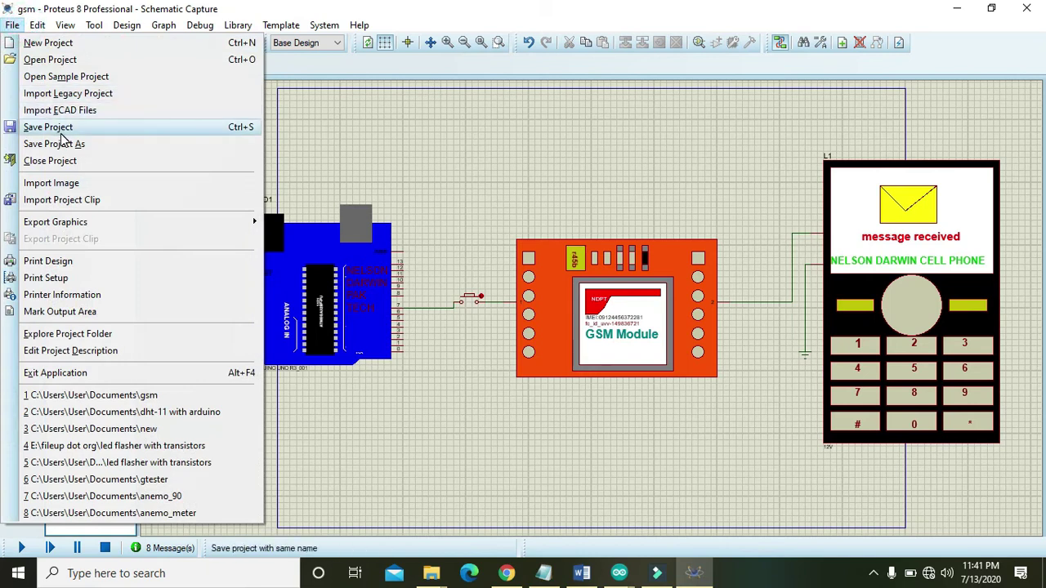
click(49, 127)
Find POT via a 'pot active' device search and place potentiometer RV1 left of the Arduino
click(9, 112)
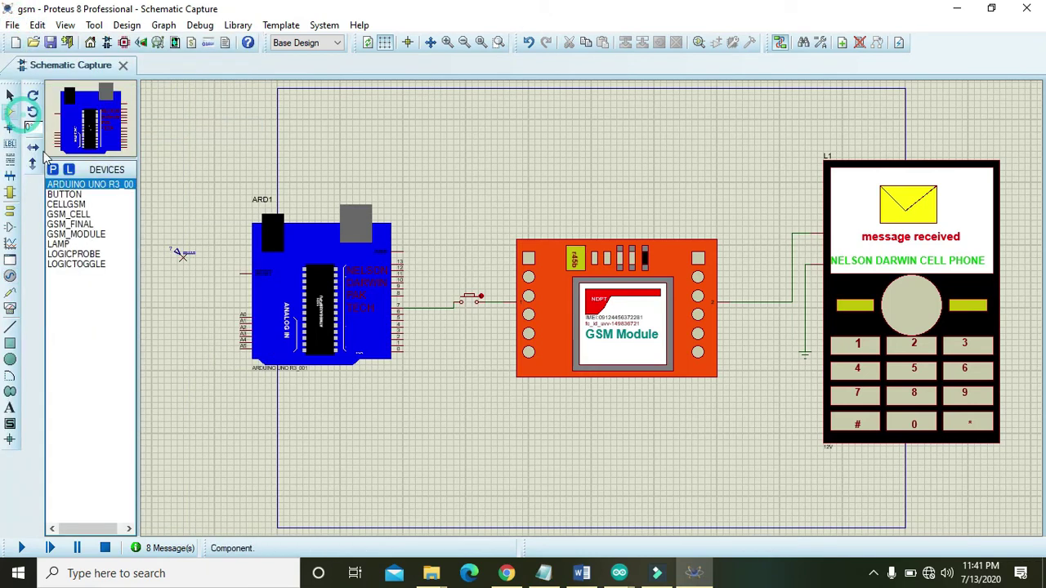
click(54, 169)
text(po)
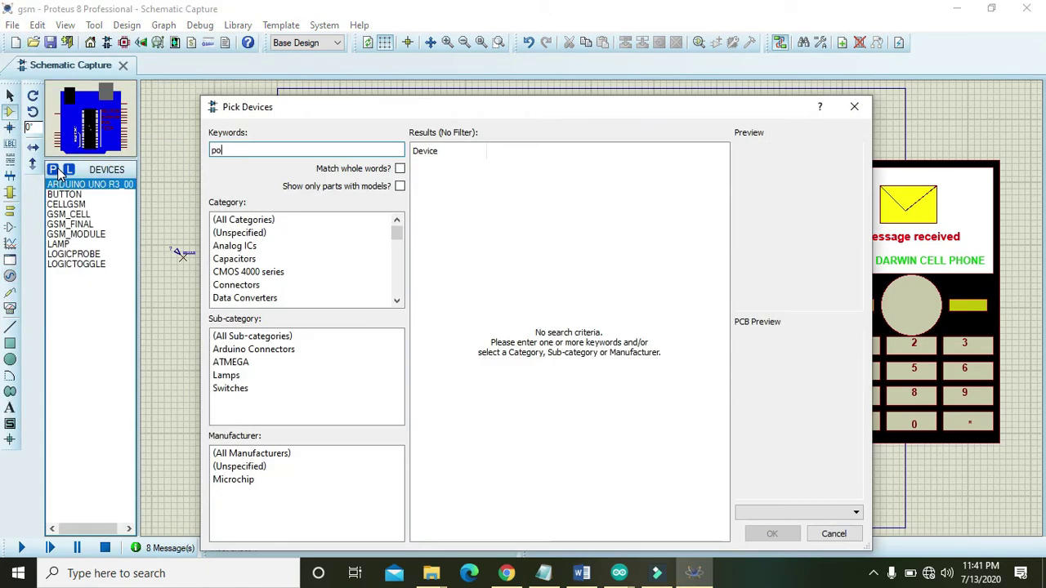
text(t active)
click(478, 167)
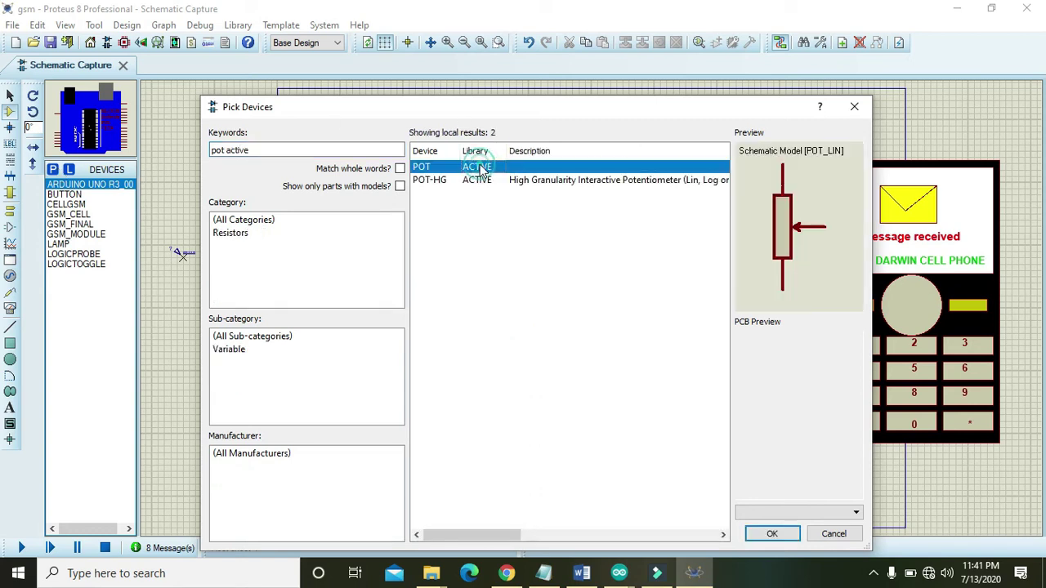
click(772, 533)
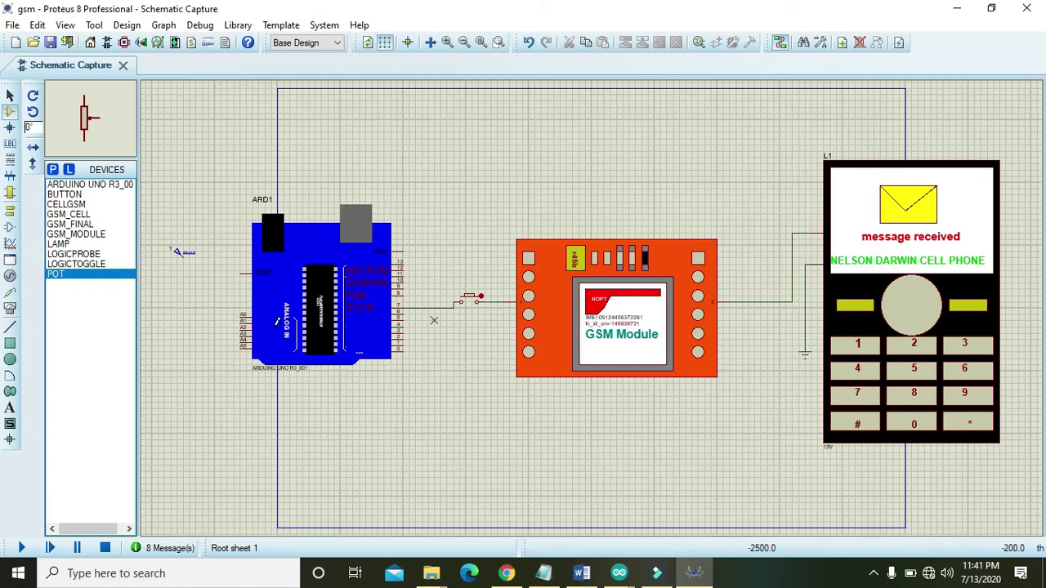
click(184, 345)
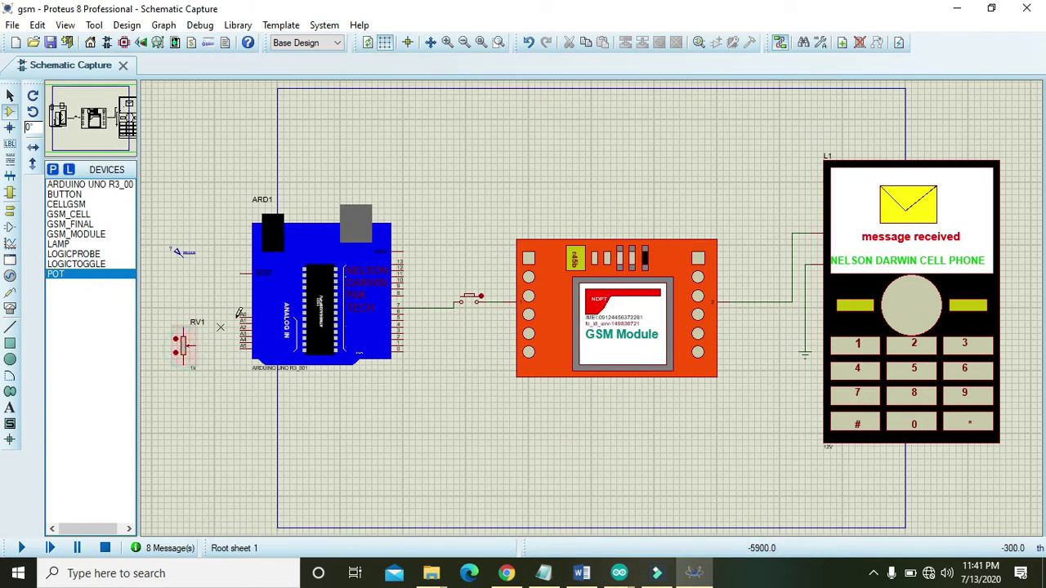
Wire Arduino A0 to RV1's wiper and RV1's top pin up to the DC generator
click(242, 316)
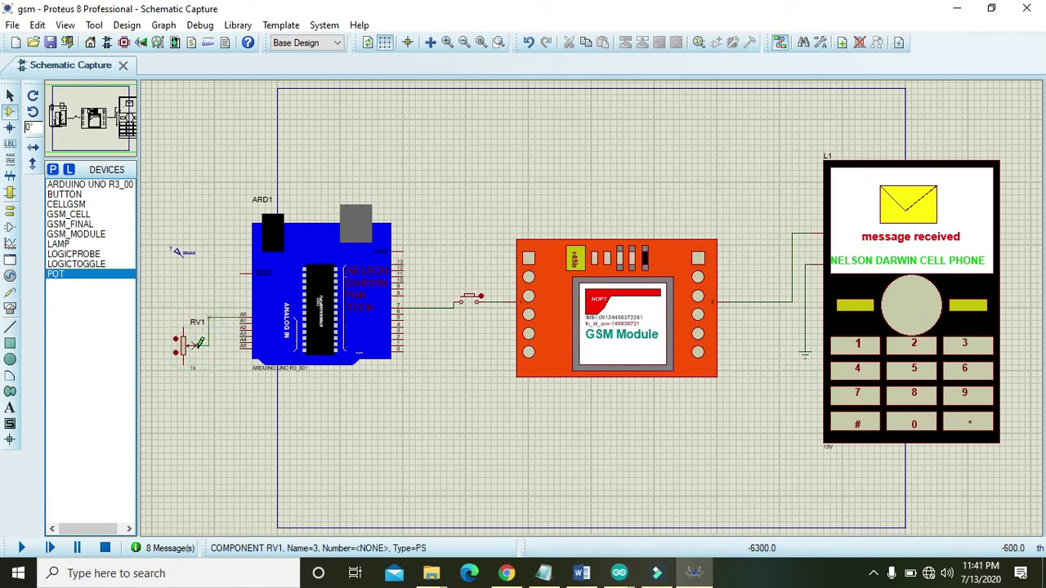
click(196, 345)
click(183, 330)
click(183, 253)
drag(183, 253, 175, 250)
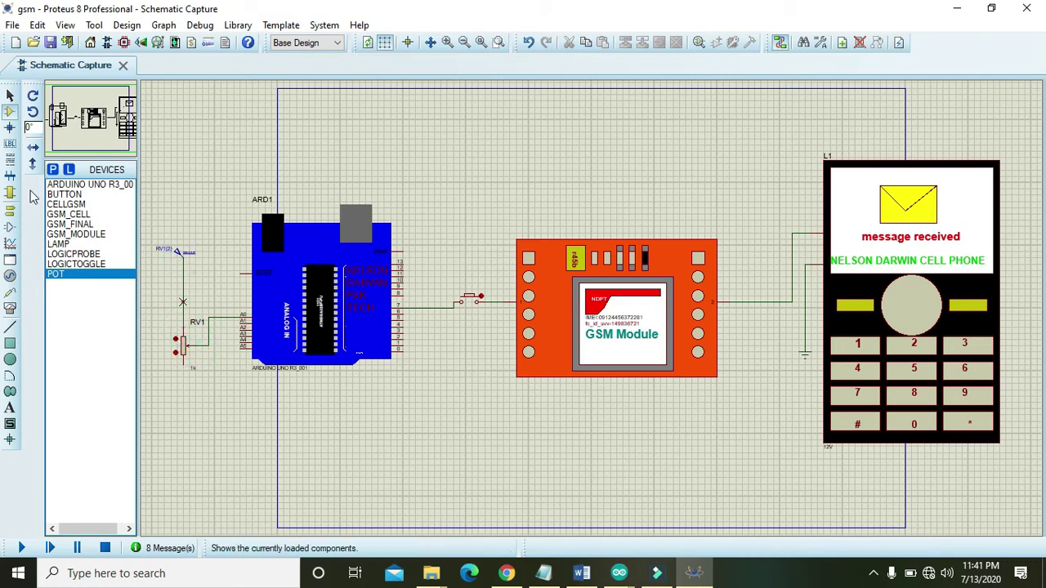
Place a ground terminal below RV1 and check the generator settings without changes
click(9, 211)
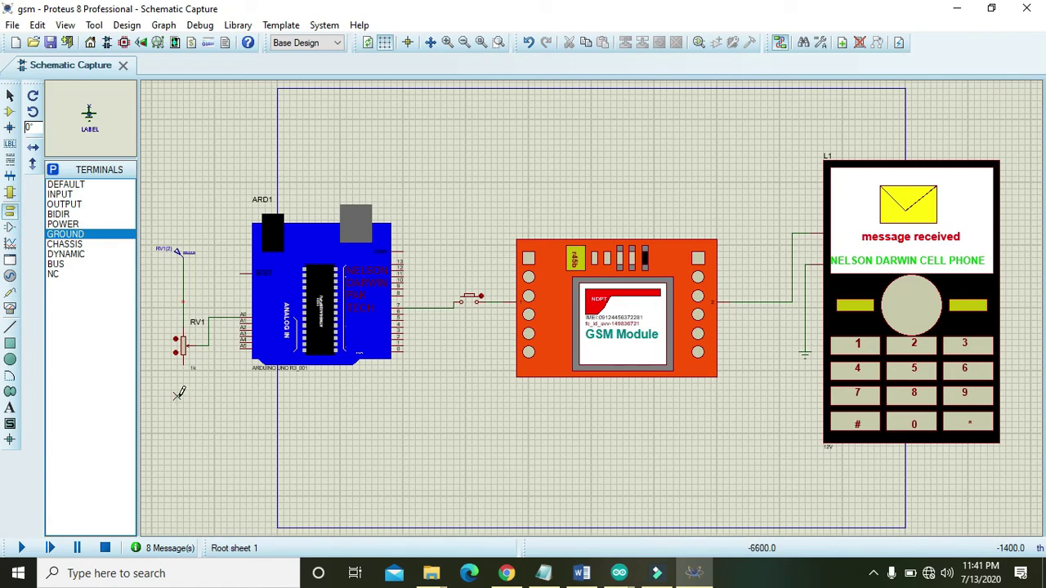
click(175, 397)
click(184, 400)
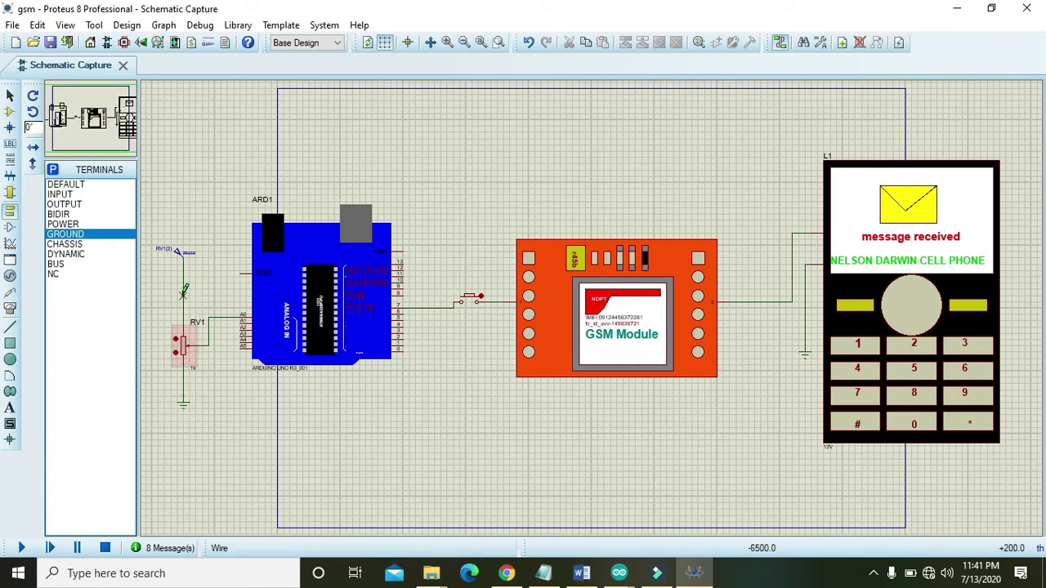
double_click(178, 252)
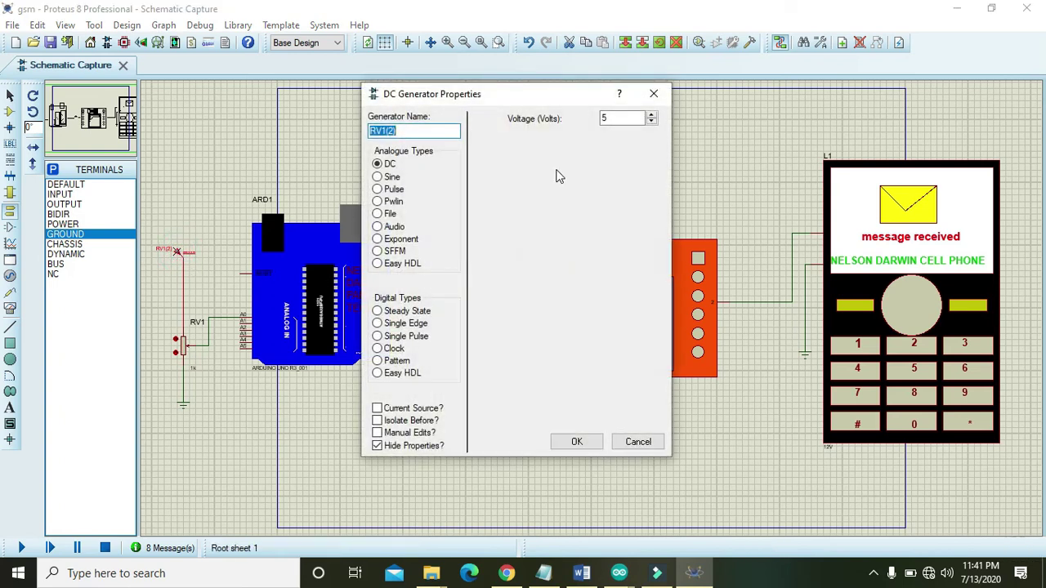
click(654, 93)
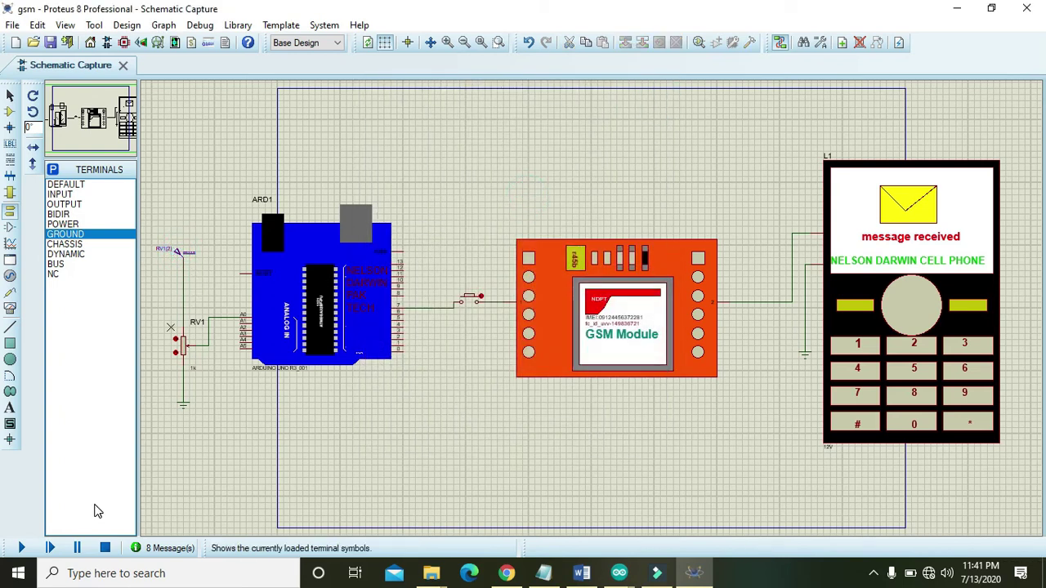
Run the simulation, press the push-button, turn RV1 up, and toggle the GSM switch
click(23, 553)
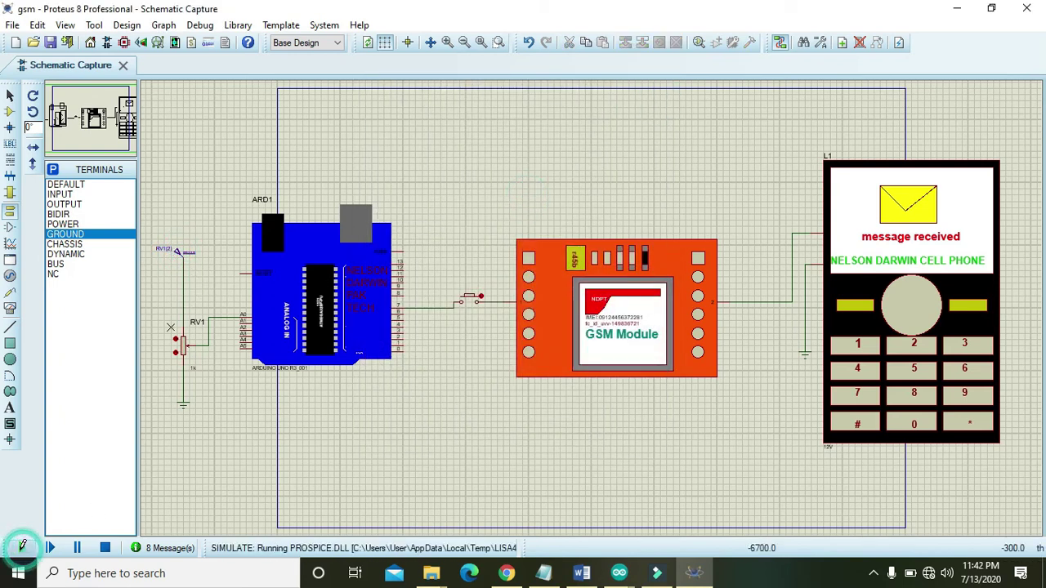
drag(212, 433, 152, 432)
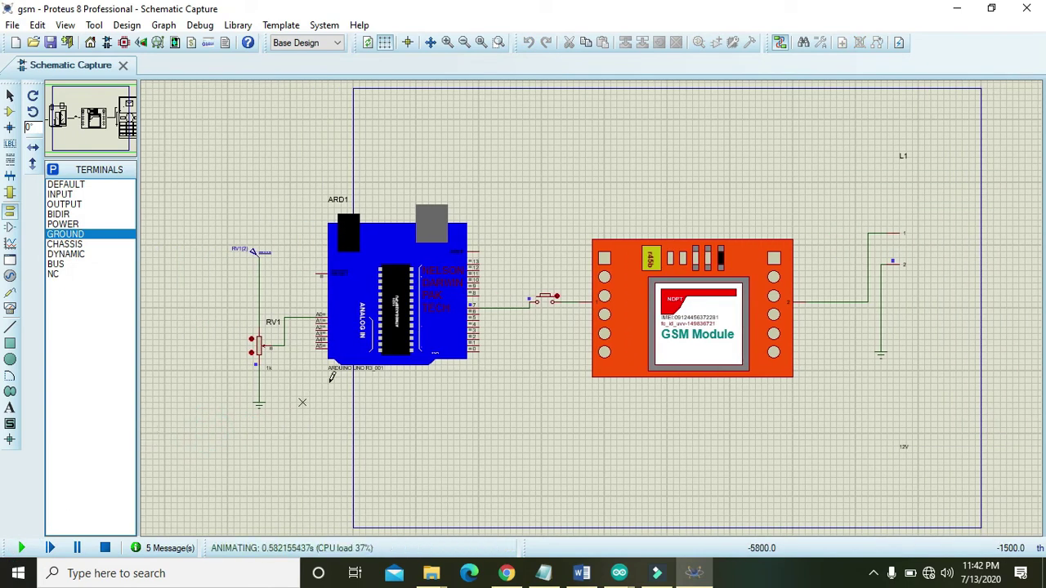
click(547, 301)
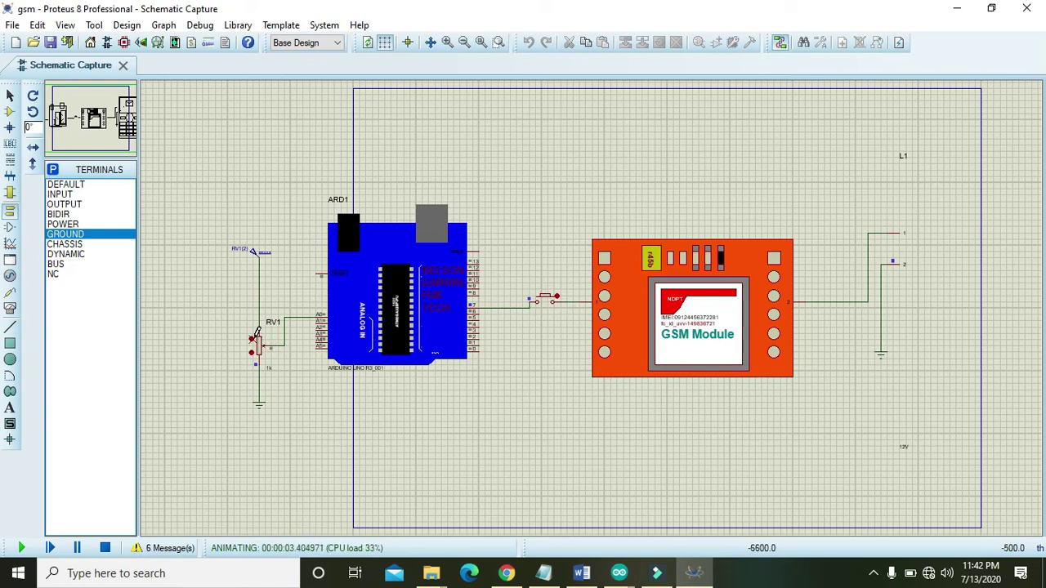
click(252, 339)
click(254, 341)
click(253, 341)
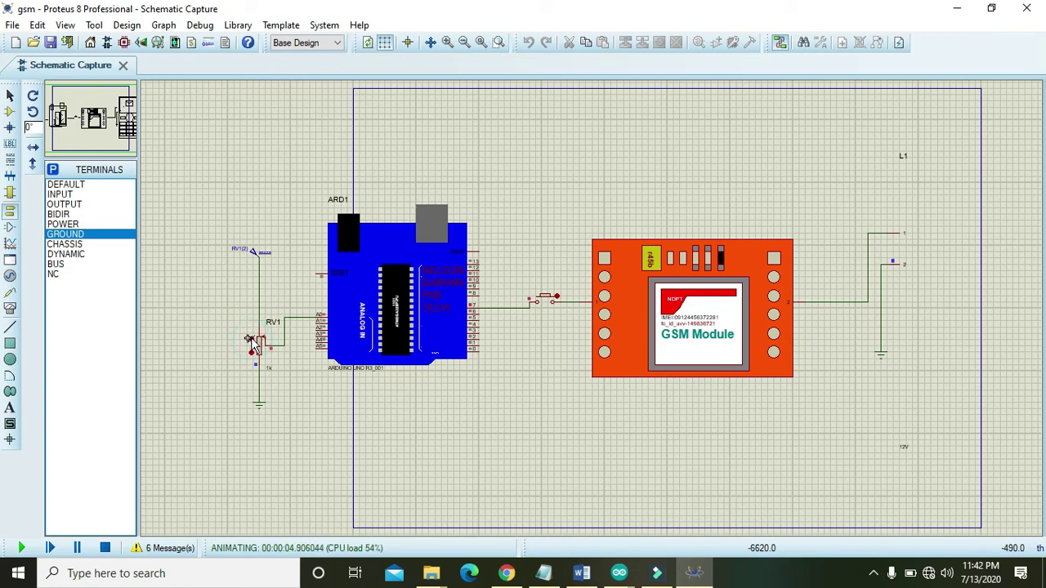
click(253, 342)
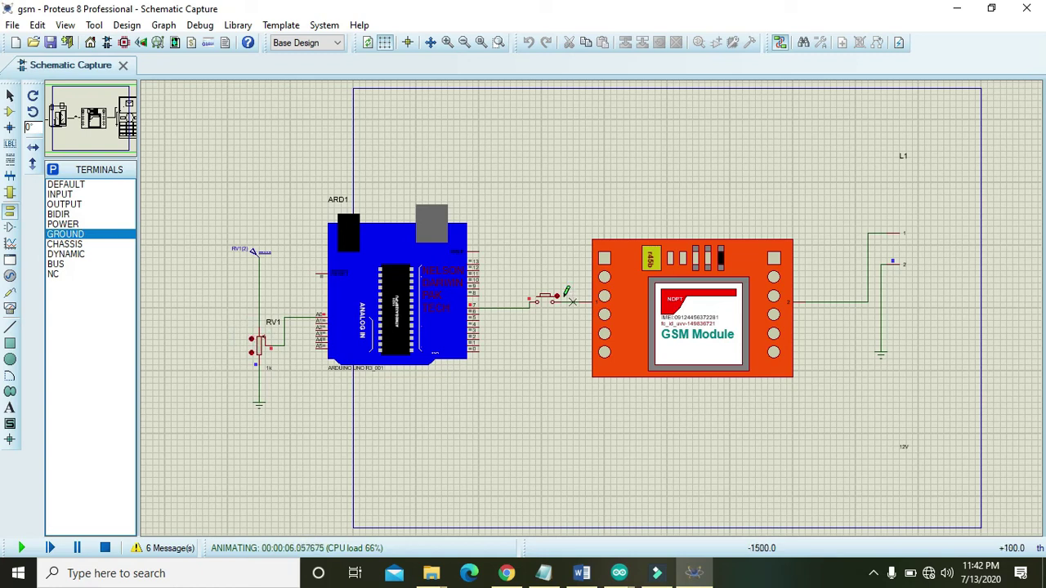
click(556, 297)
click(559, 295)
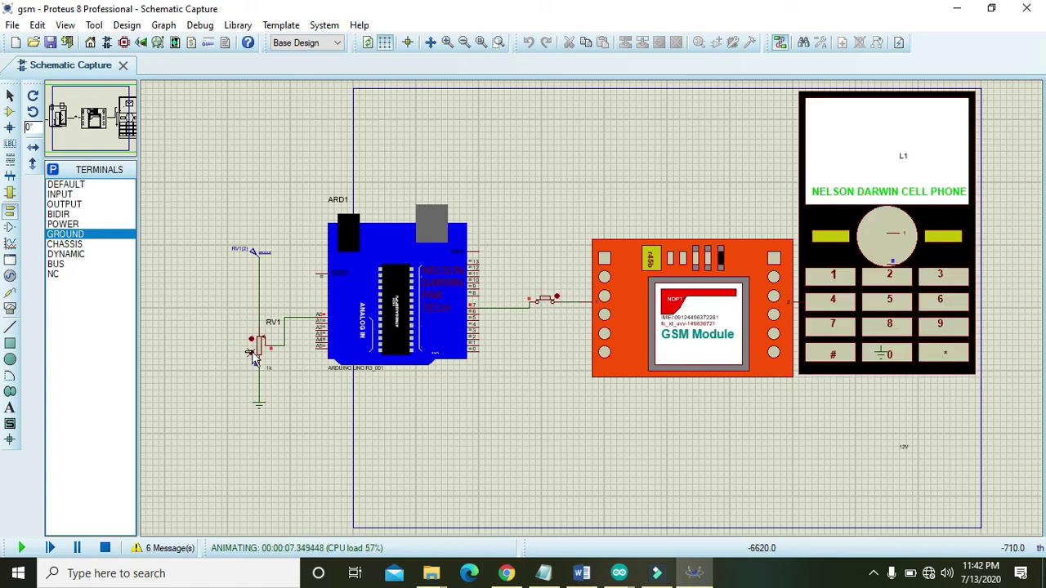
Turn RV1 down, then raise it repeatedly until the phone receives the message
click(252, 353)
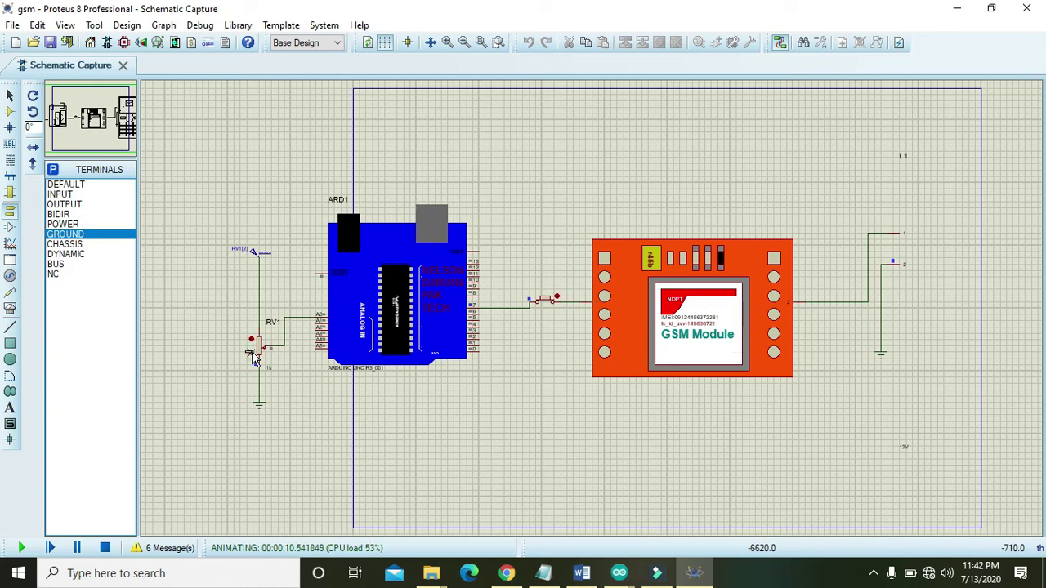
click(252, 354)
click(253, 353)
click(253, 339)
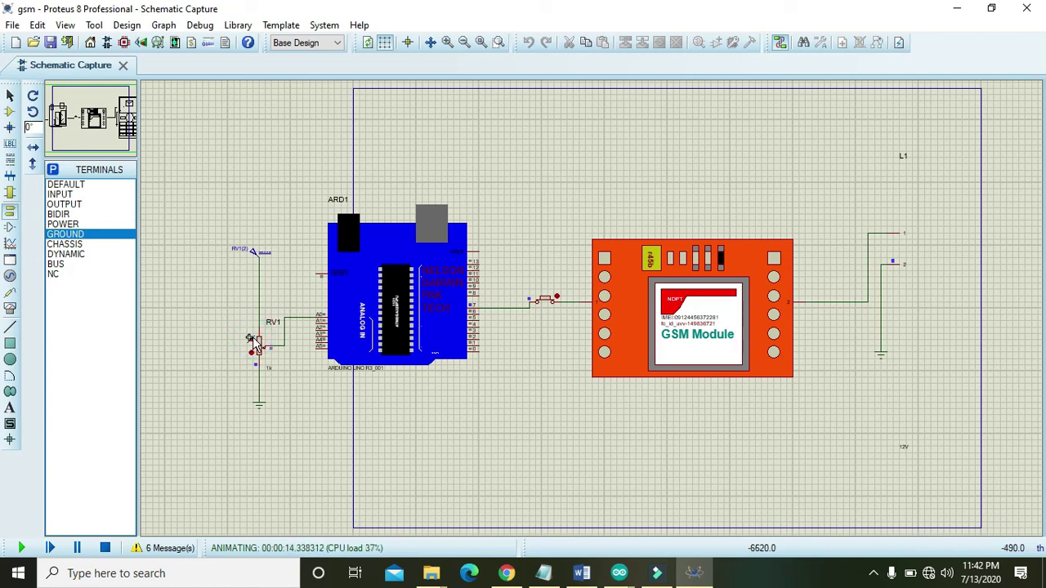
click(253, 339)
click(253, 339)
click(253, 339)
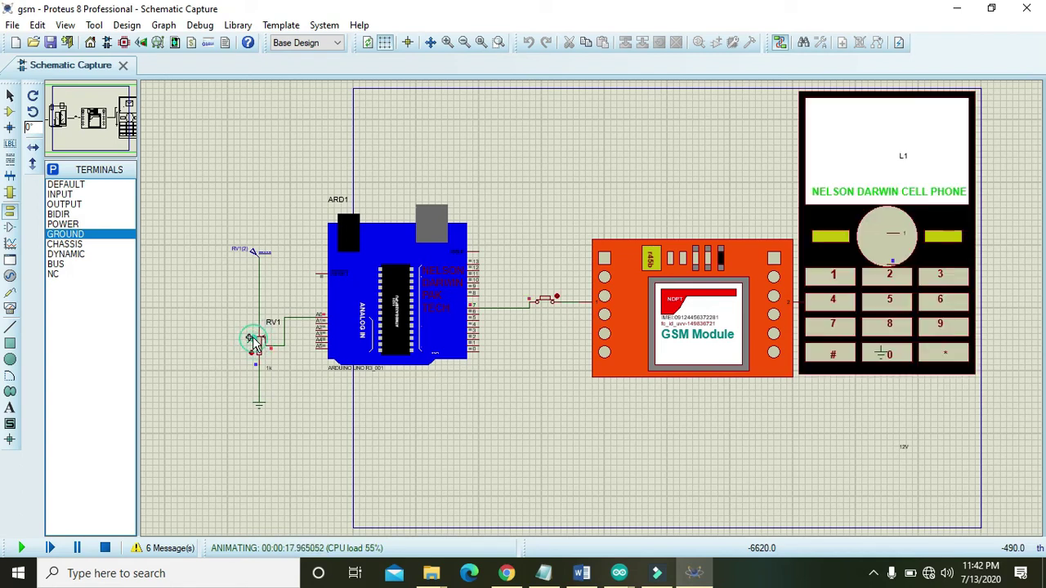
click(253, 341)
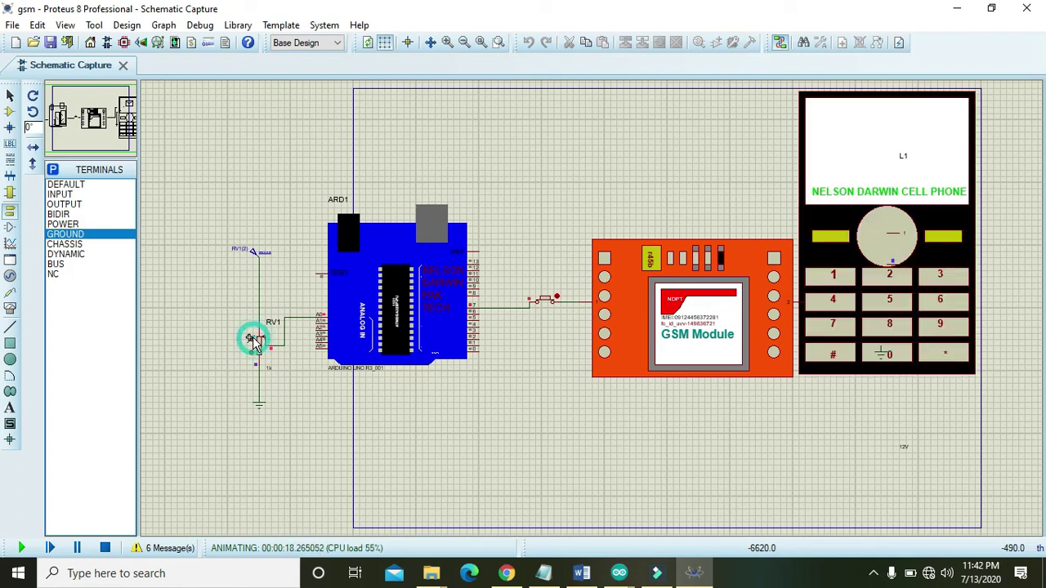
Stop the simulation and delete the push-button on the Arduino-to-GSM line via Delete Object
click(104, 549)
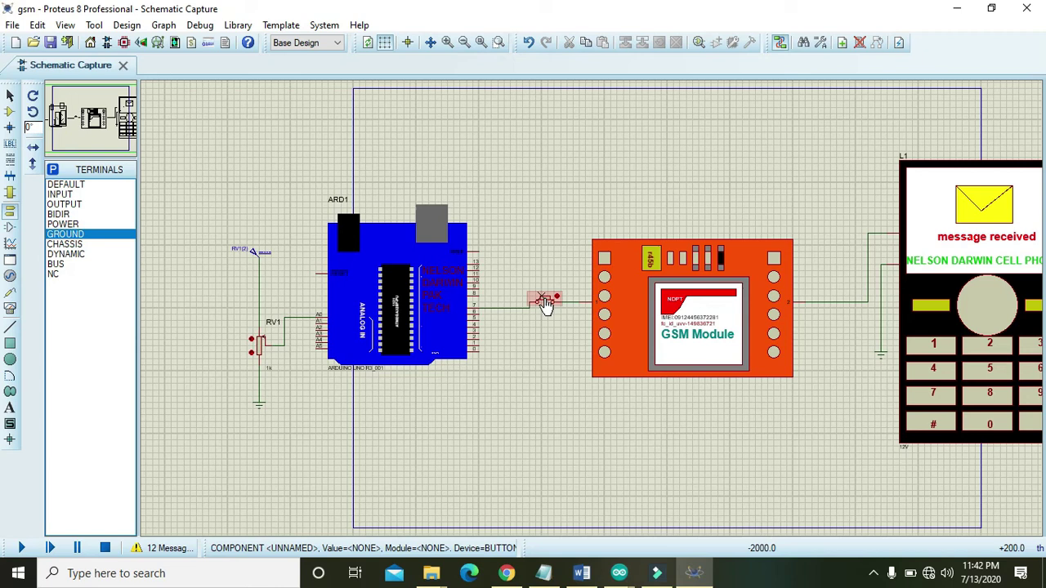
click(546, 304)
right_click(548, 305)
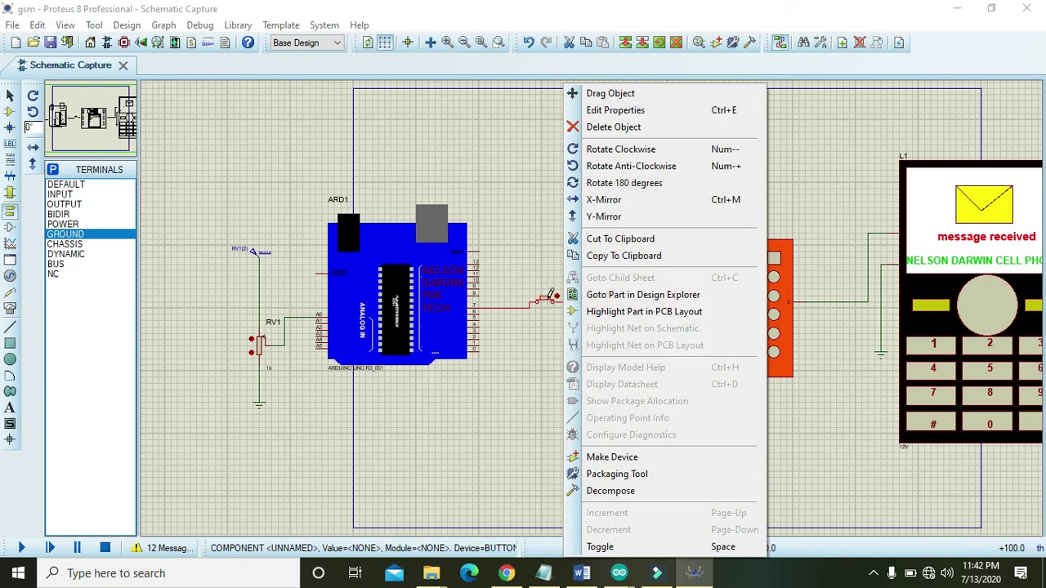
click(622, 131)
drag(551, 182, 732, 183)
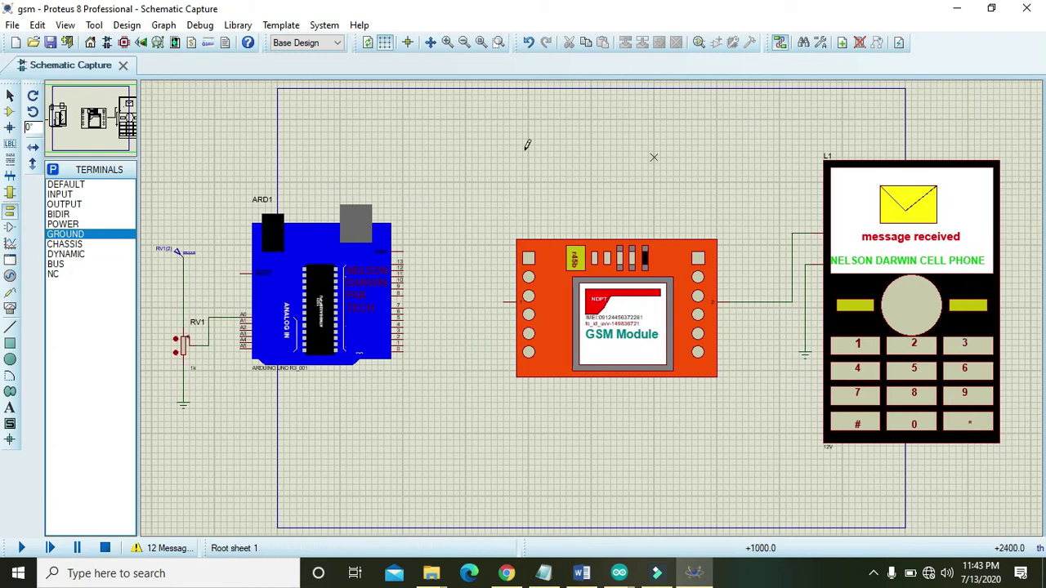
Search the device library for 'relay active'
click(9, 111)
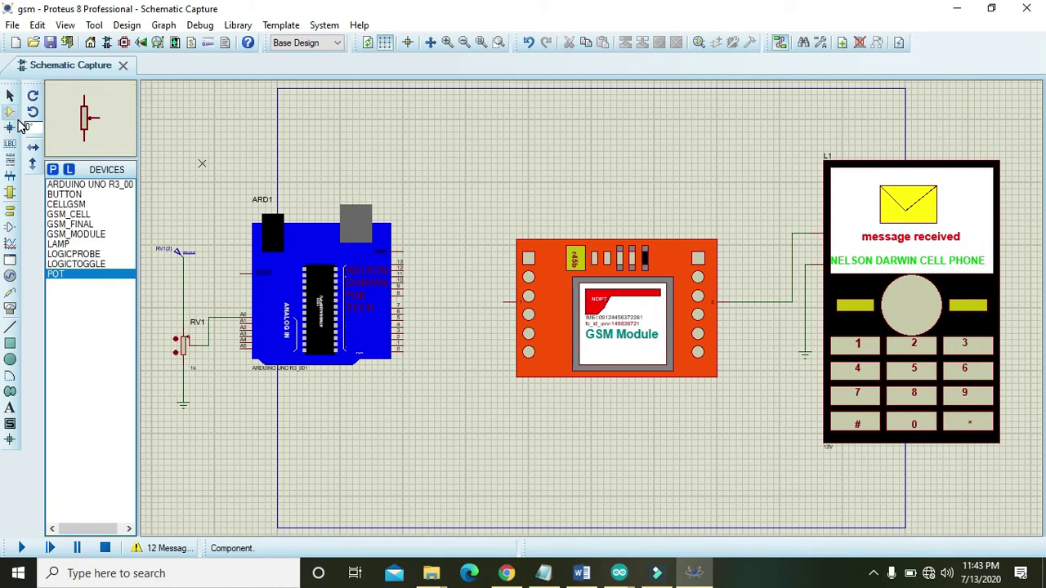
click(53, 170)
text(rel)
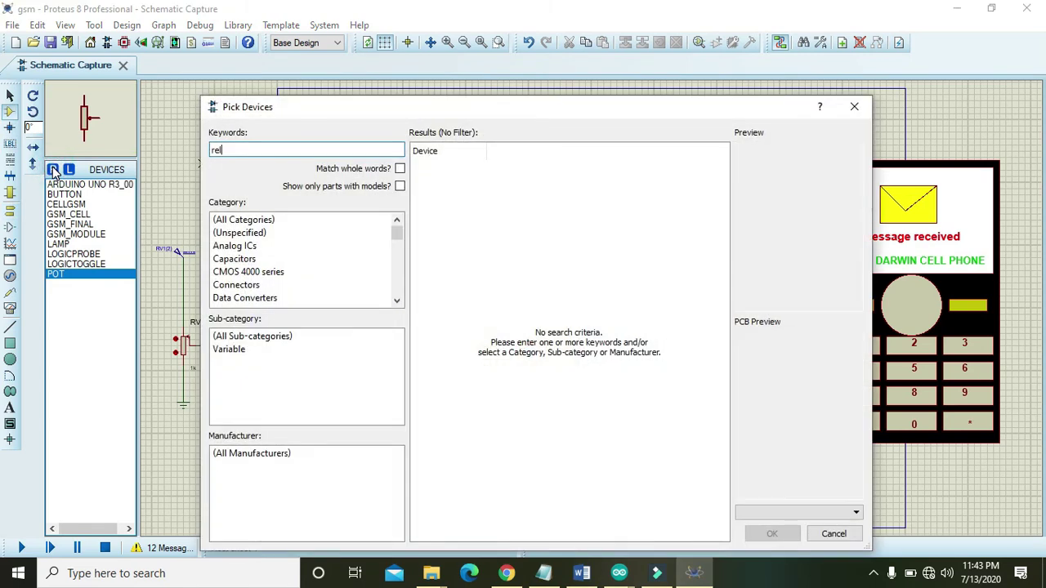
text(ay)
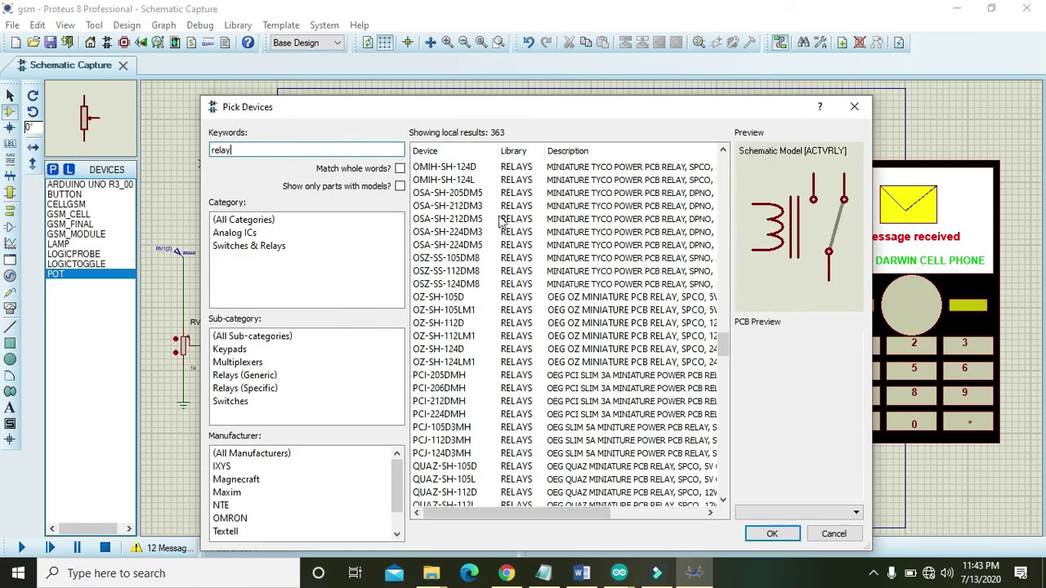
click(252, 247)
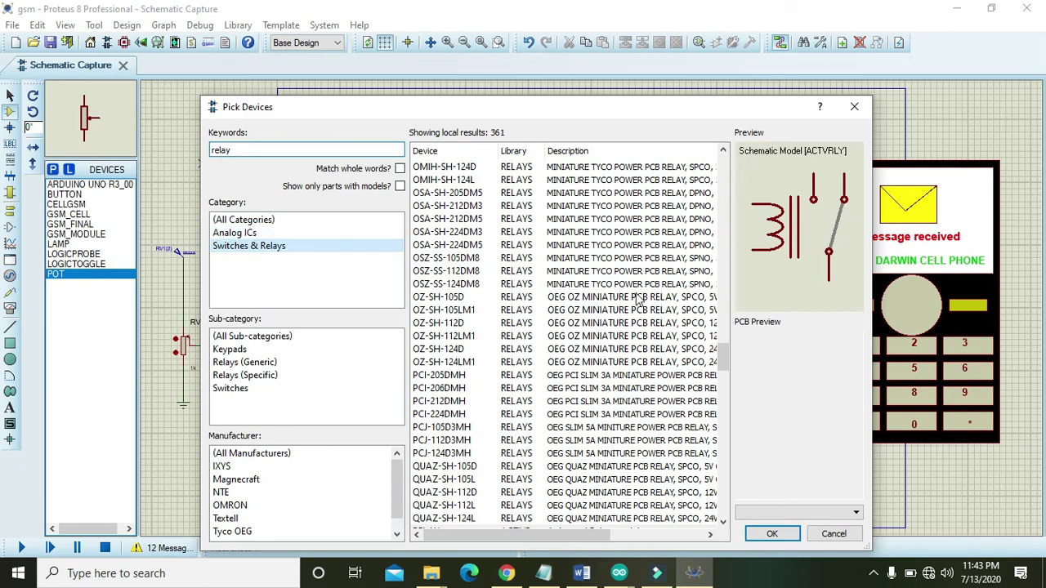
click(286, 154)
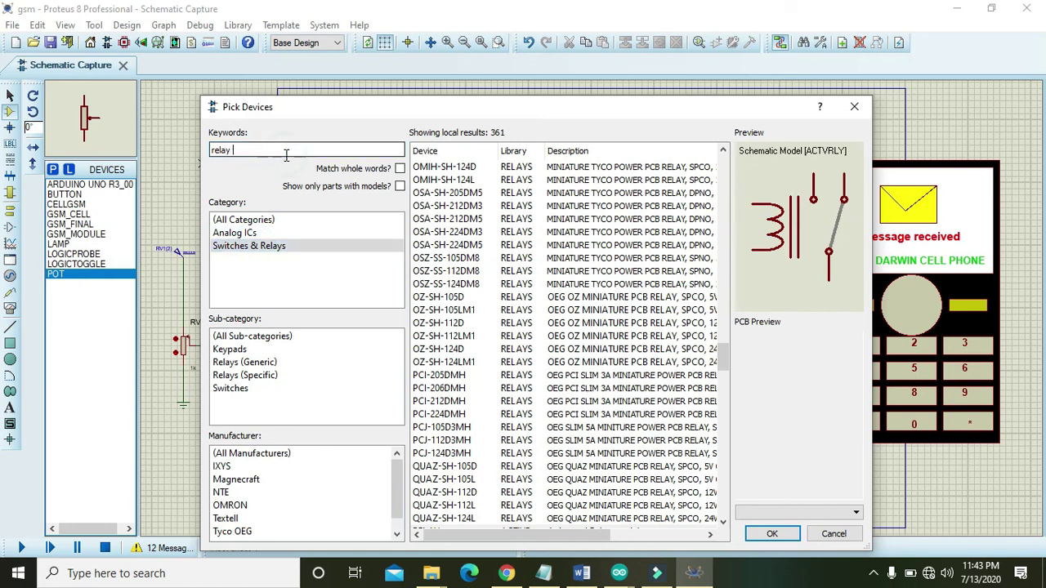
text(actib)
key(BackSpace)
text(ve)
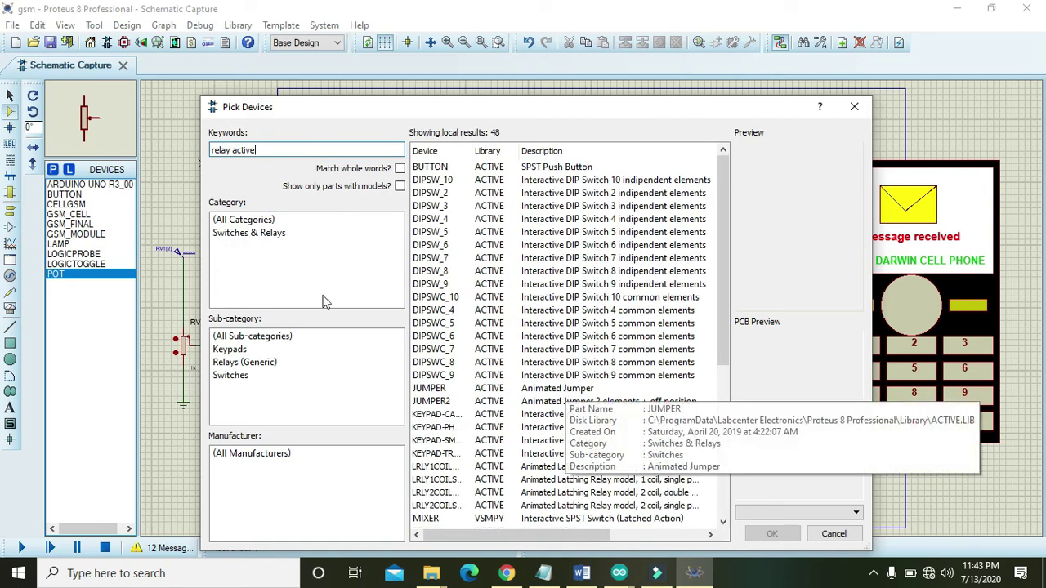
Pick RELAY from Switches & Relays > Relays (Generic) and place RL1 left of the GSM module
click(237, 233)
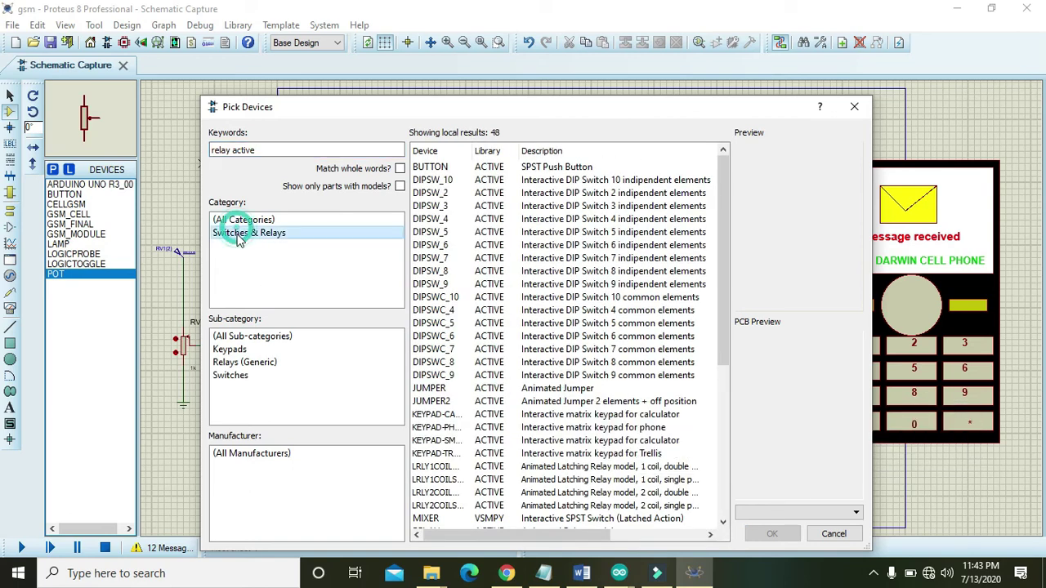
click(266, 362)
click(506, 234)
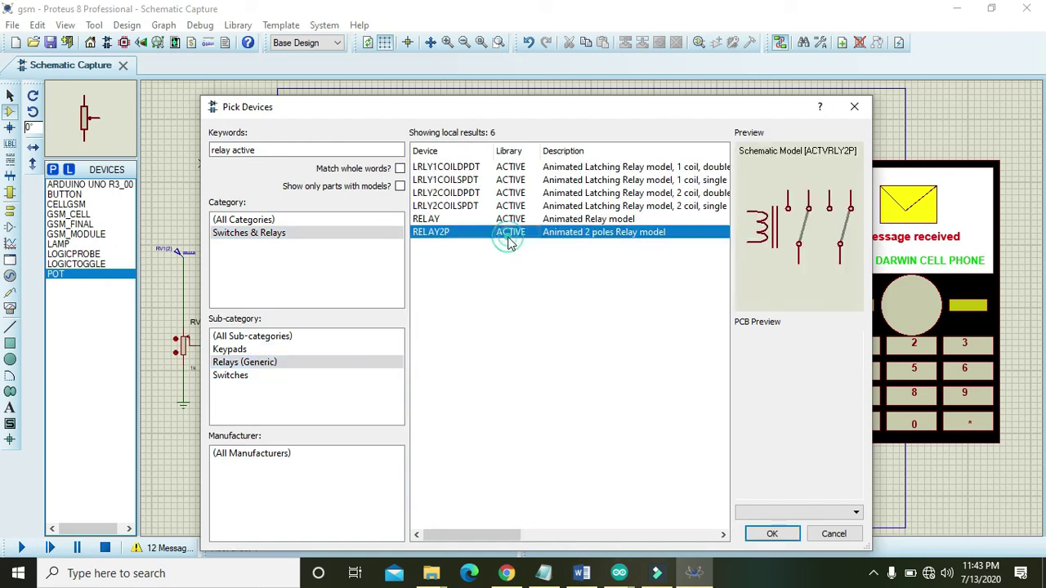
click(502, 221)
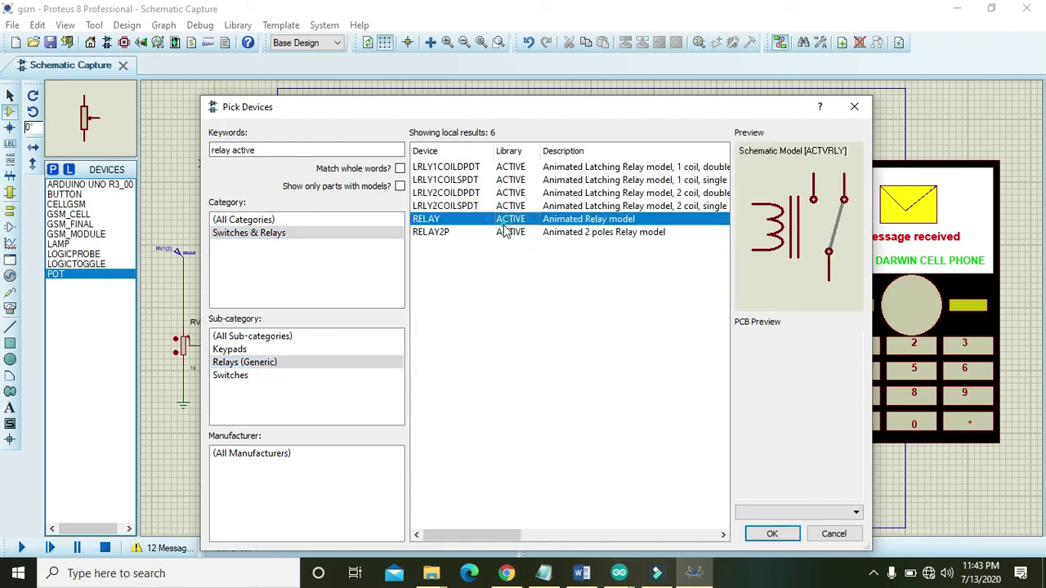
click(771, 534)
click(459, 307)
click(447, 317)
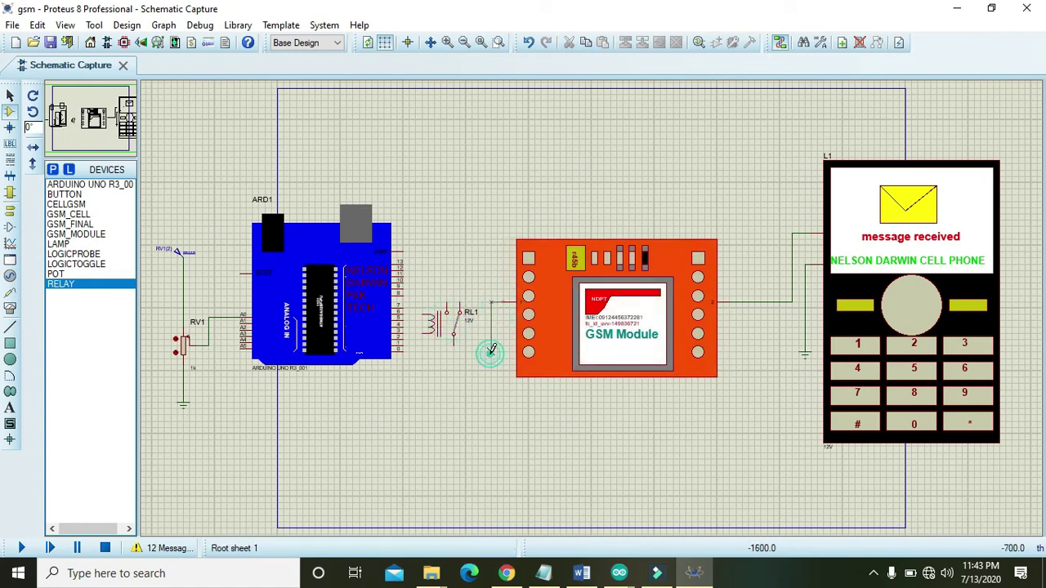
Wire the GSM module to the relay and place a DC generator above it, wired down
click(454, 343)
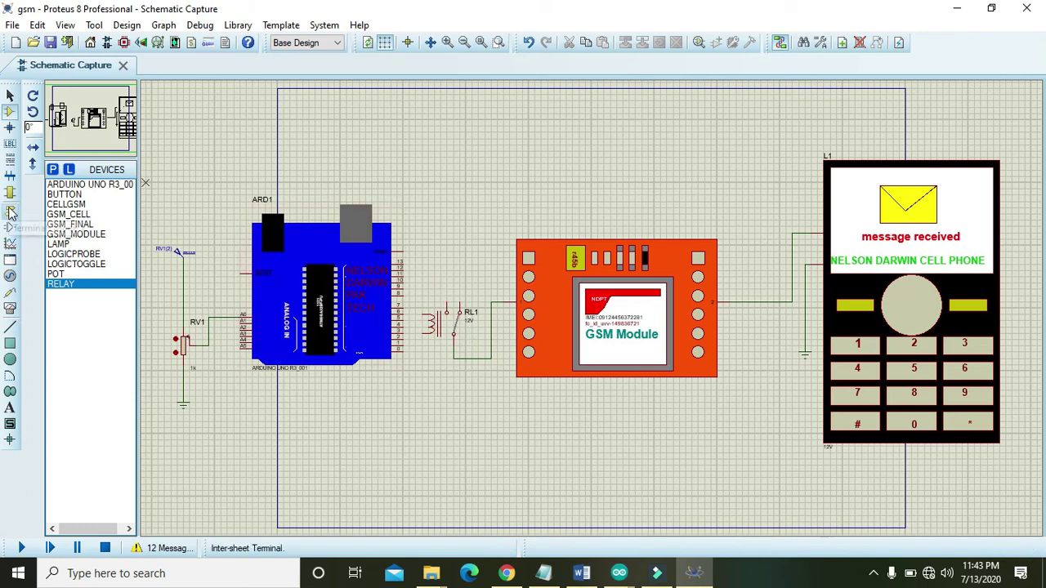
click(10, 275)
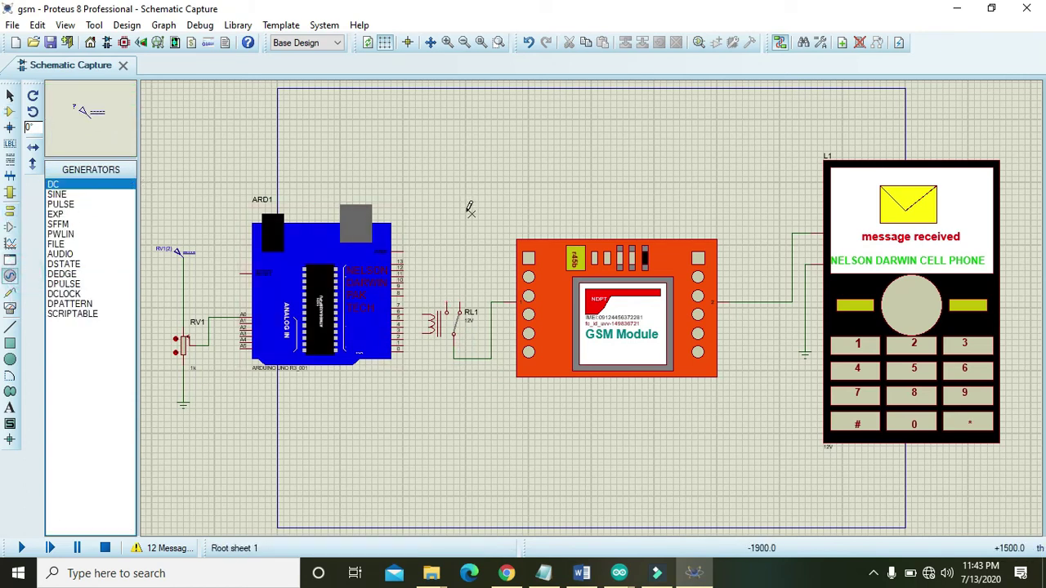
click(429, 231)
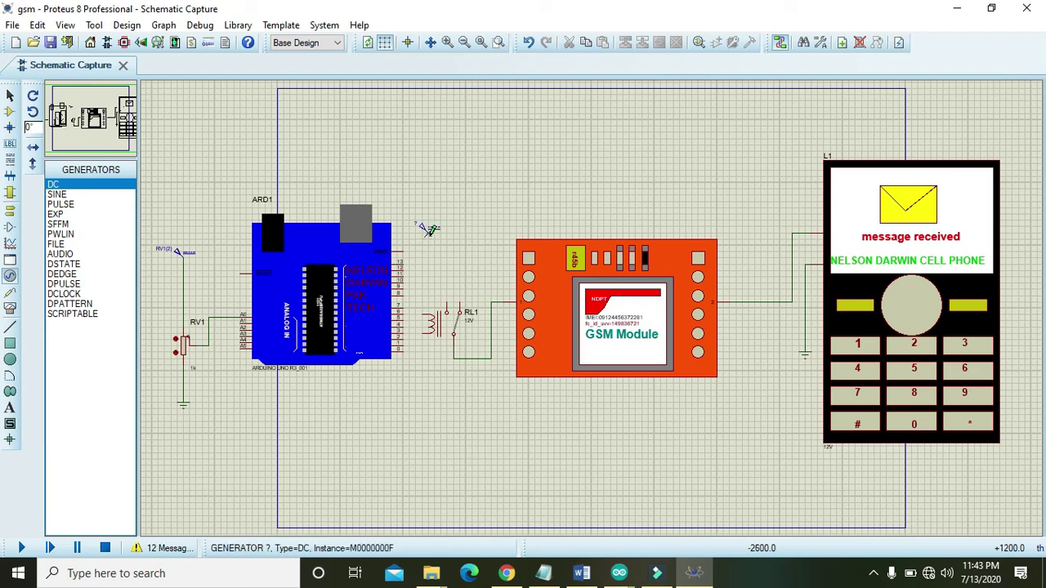
click(431, 231)
click(445, 299)
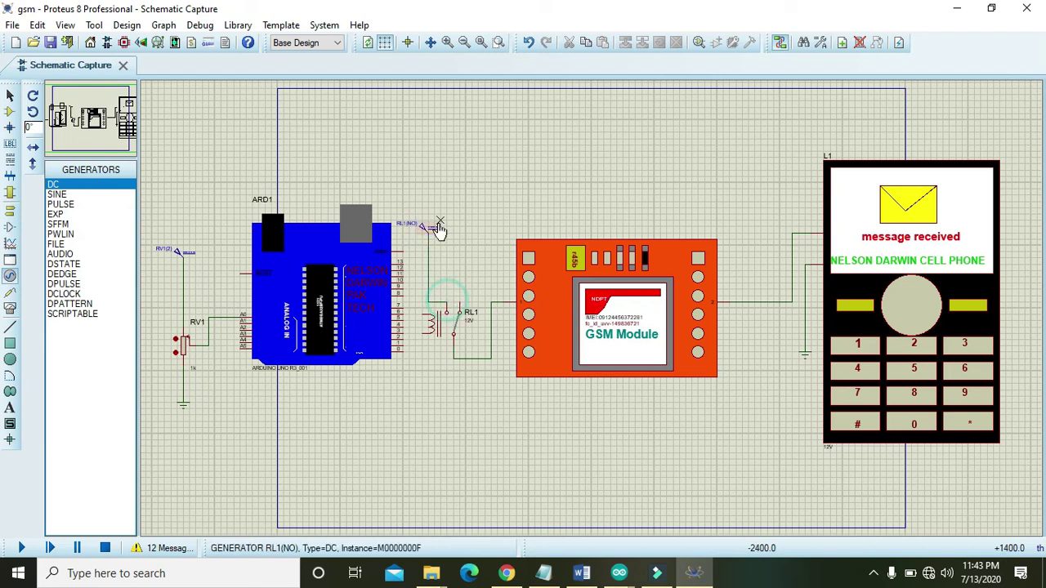
Set the DC generator's voltage to 12, dismissing the access violation error
double_click(424, 228)
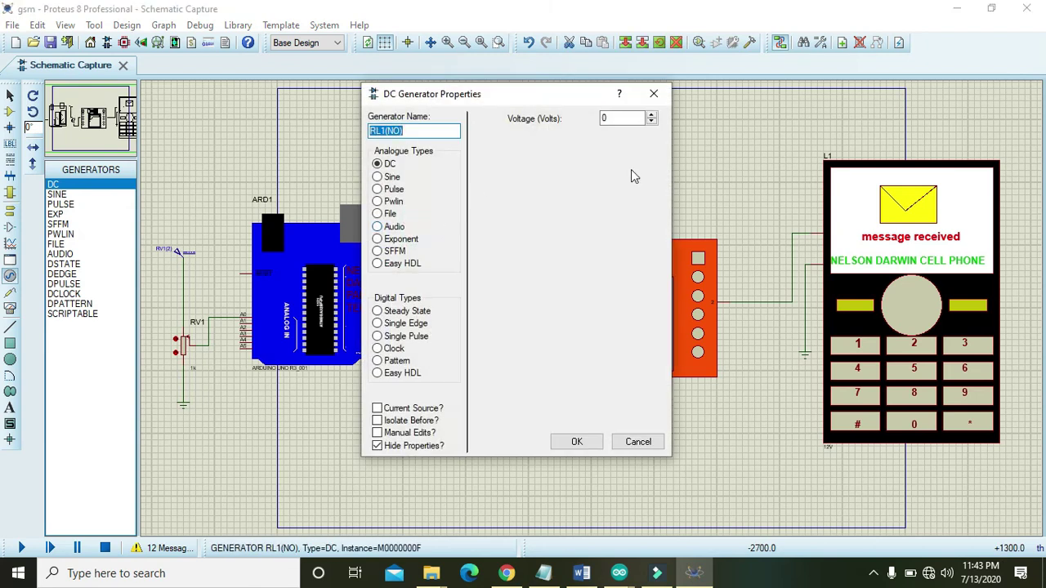
double_click(618, 118)
text(12)
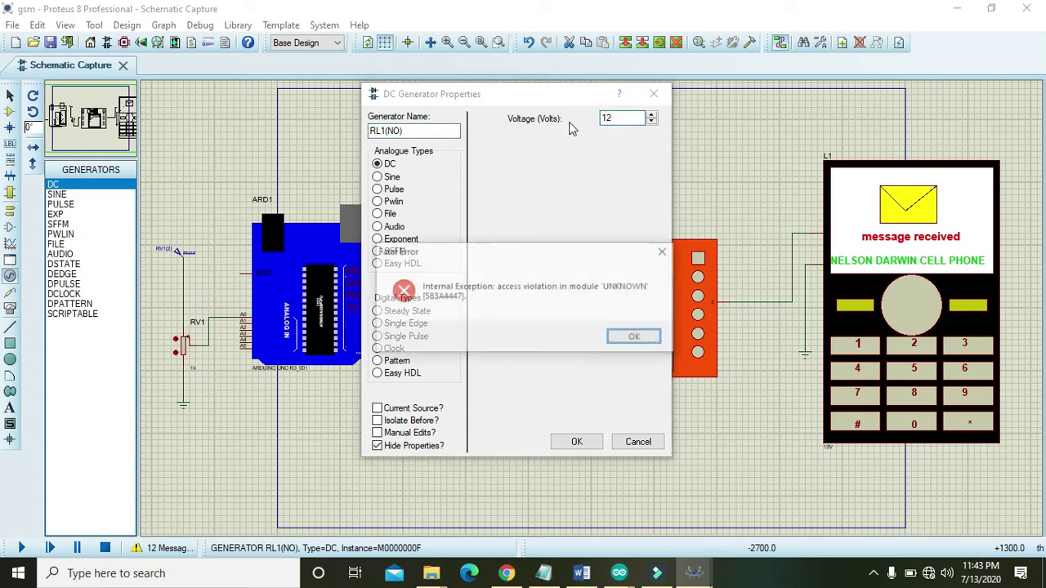
key(Return)
click(529, 193)
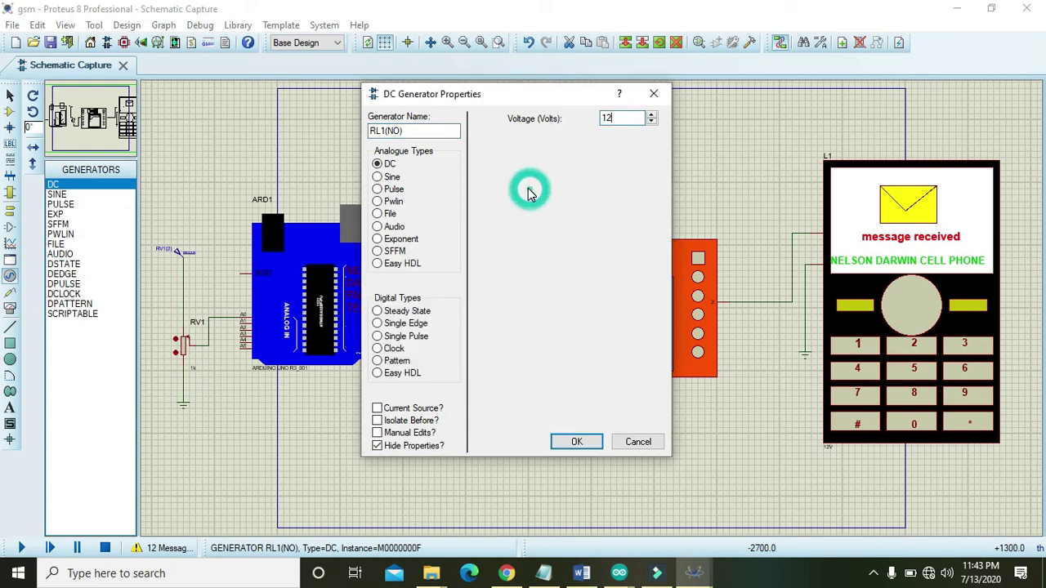
click(574, 442)
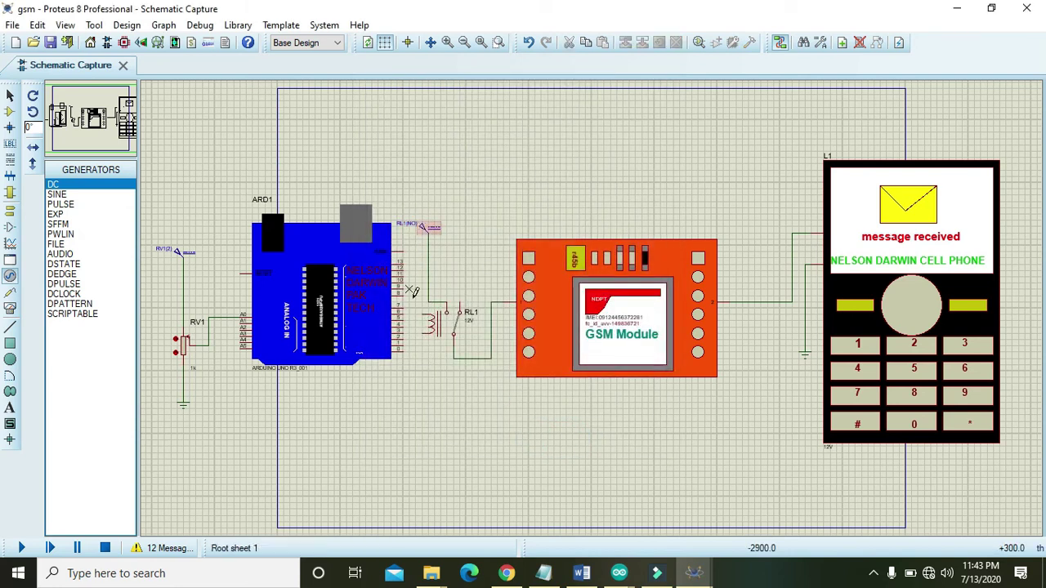
Wire RL1's coil to Arduino pin 7 and its other coil pin to RV1's lower lead
click(420, 311)
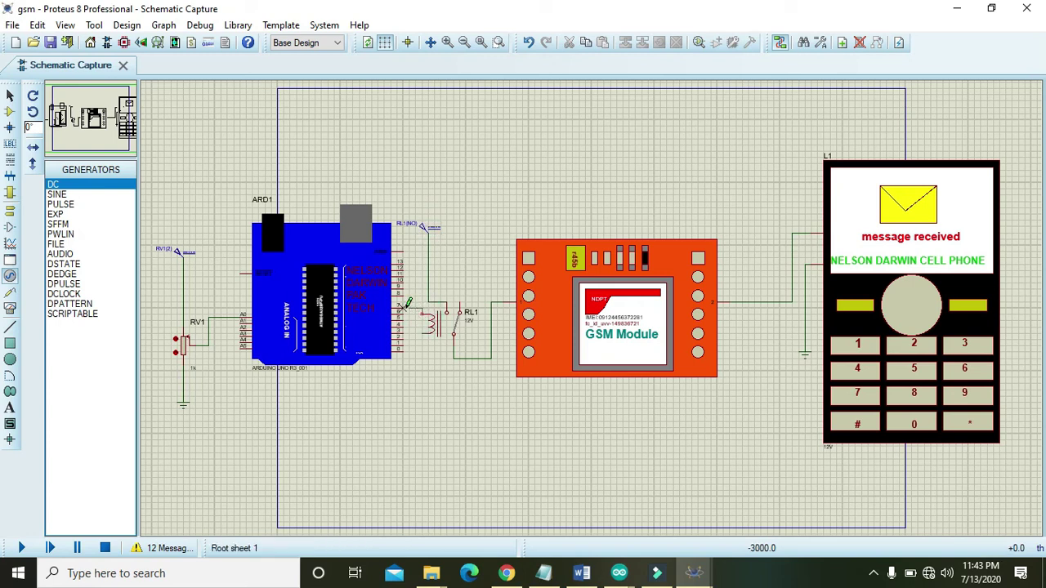
click(401, 306)
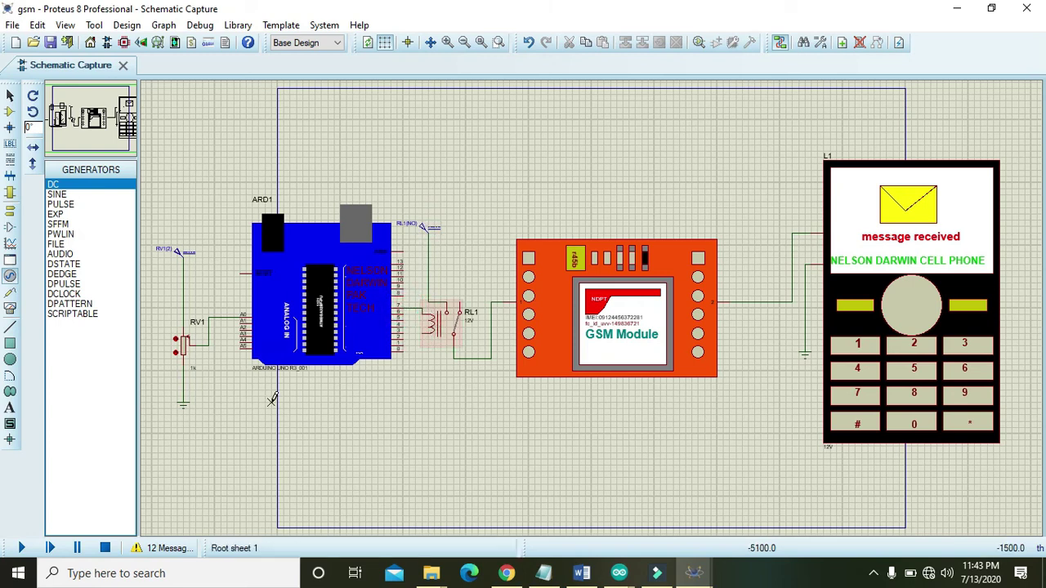
click(422, 335)
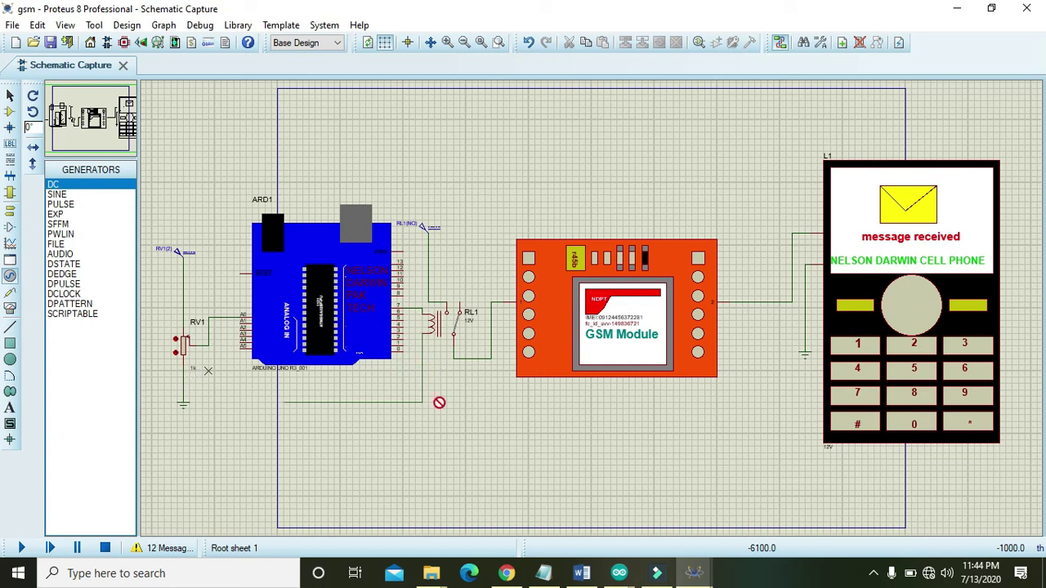
click(421, 445)
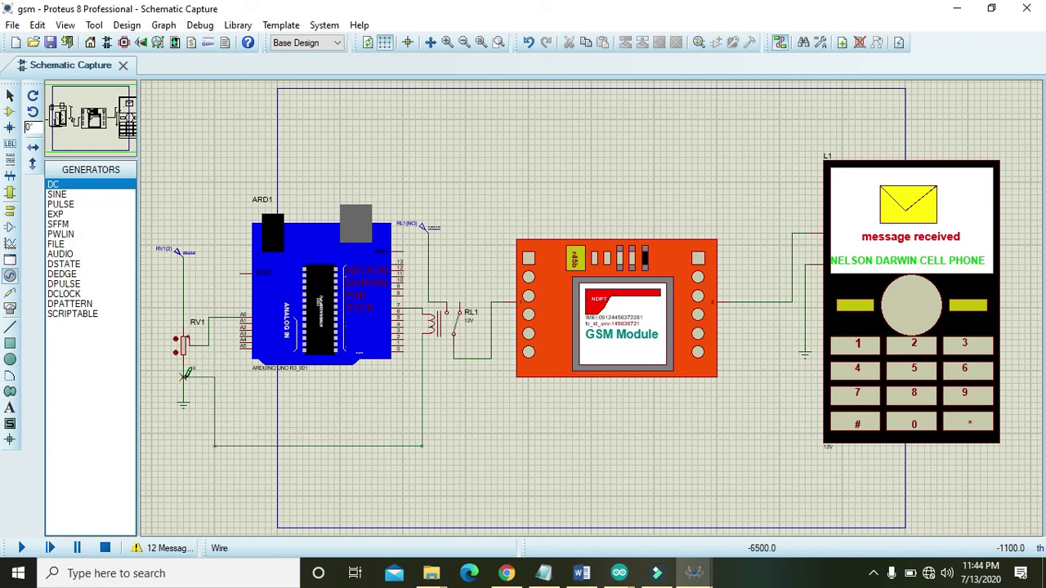
click(183, 377)
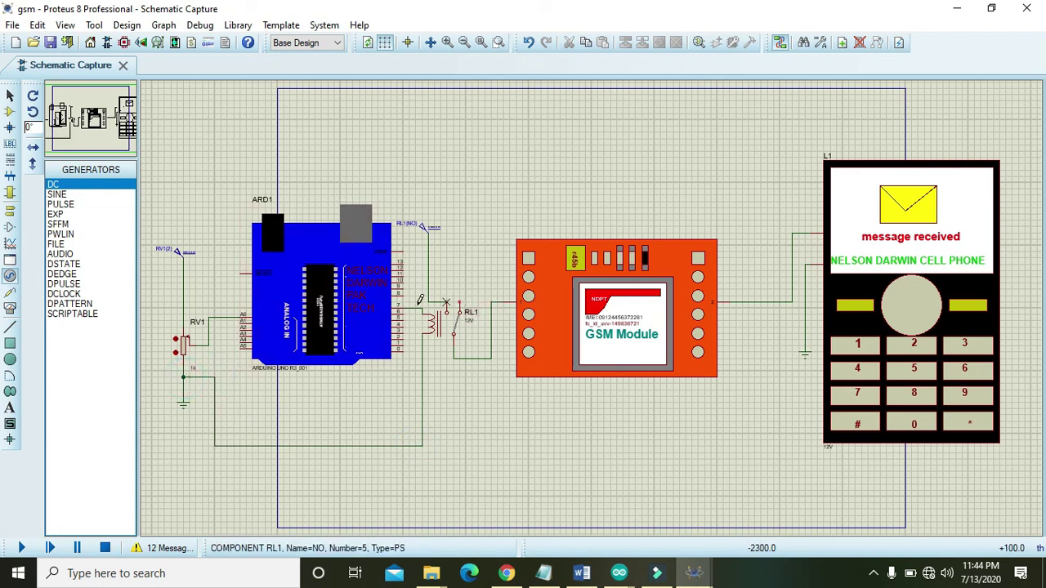
Change relay RL1's component value from 12V to 5V
click(441, 327)
click(439, 328)
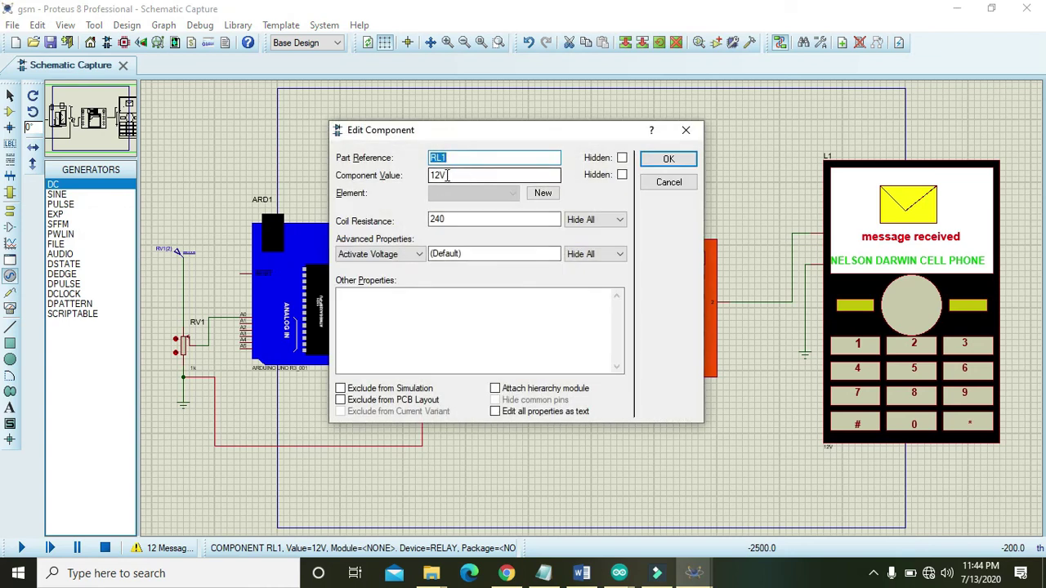
drag(442, 175, 420, 179)
text(5V)
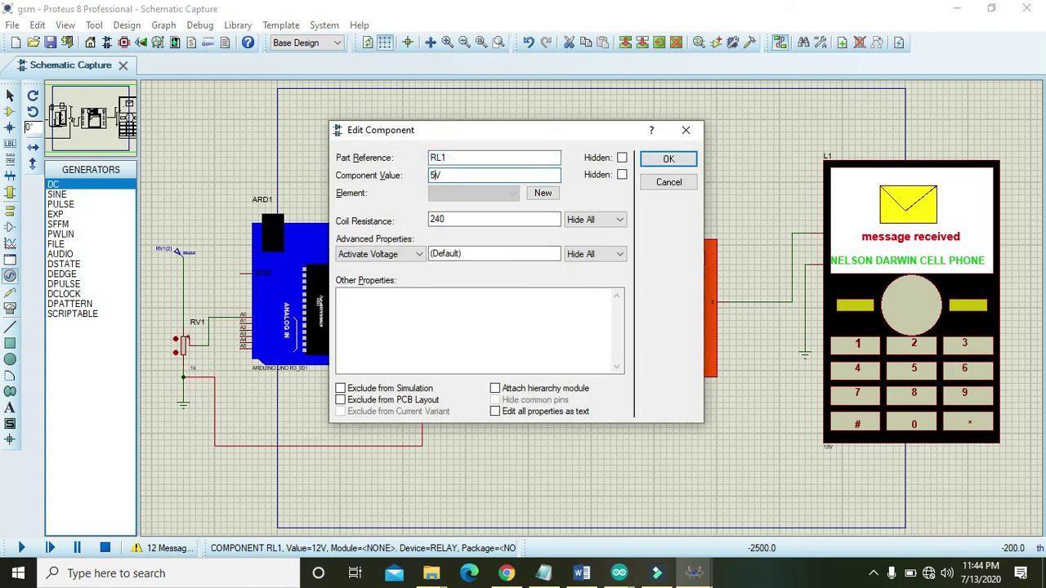
click(668, 158)
click(612, 162)
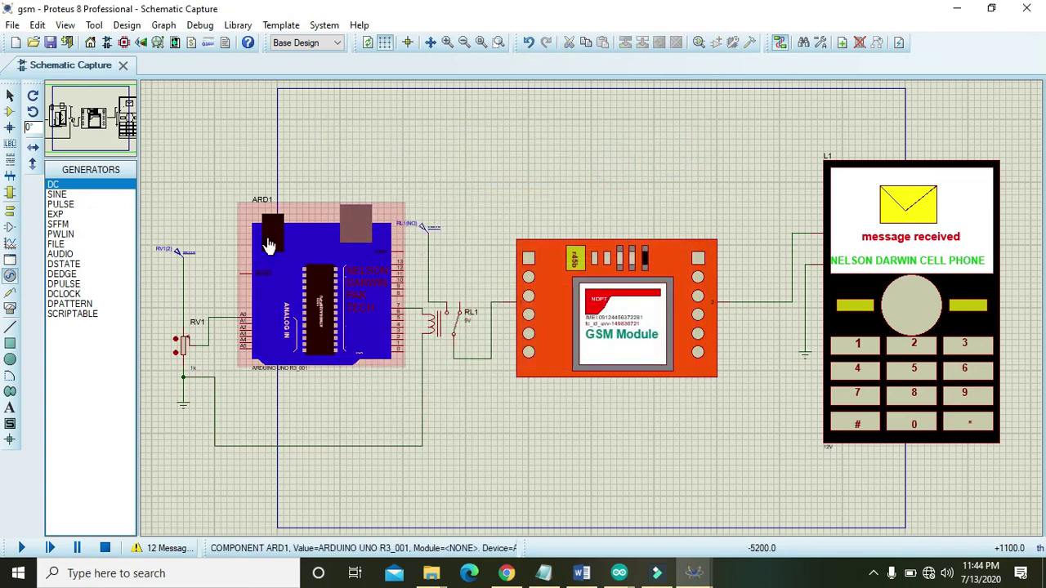
Run the simulation with the 5V relay and turn RV1 down
click(21, 548)
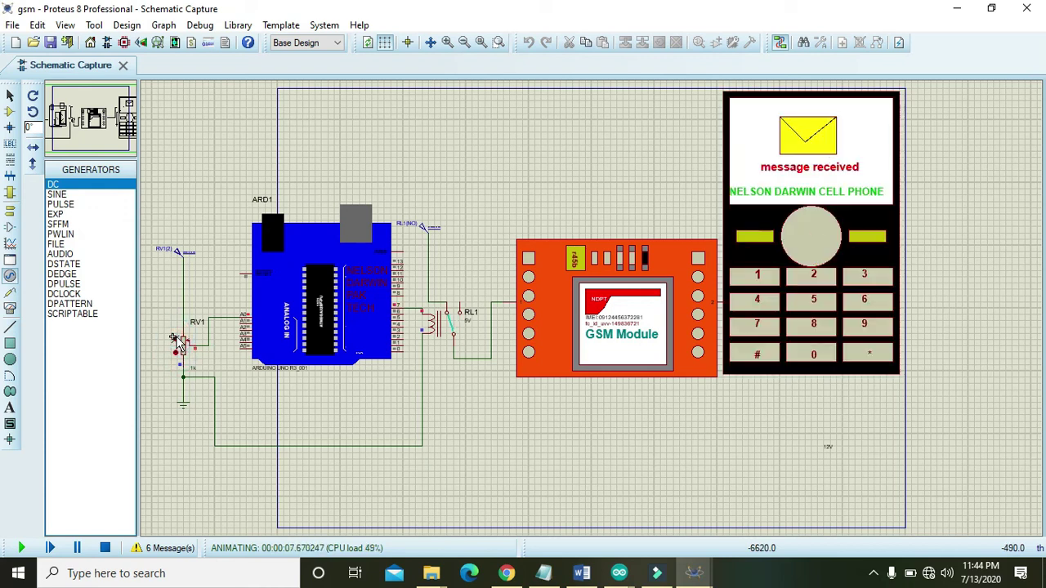
click(177, 355)
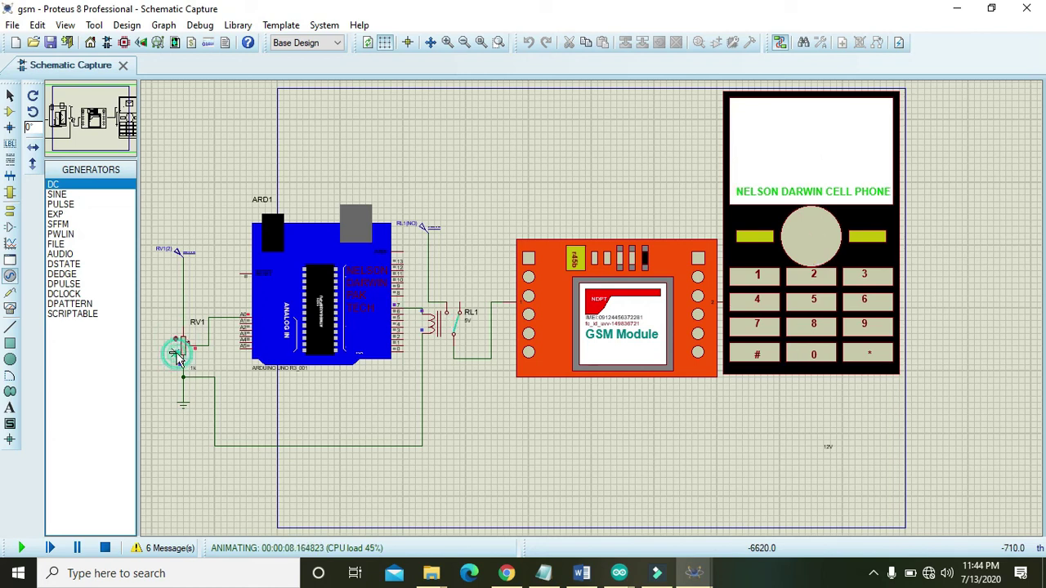